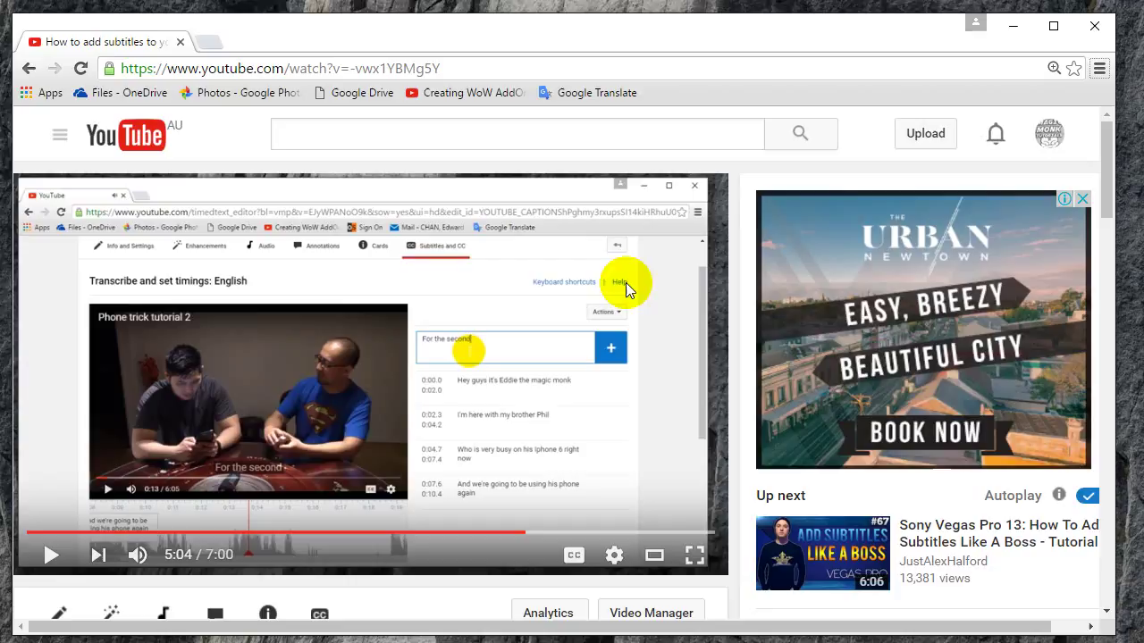
- Open Creator Studio from the account menu and go to the Video Manager
scroll(633, 279, "down", 2)
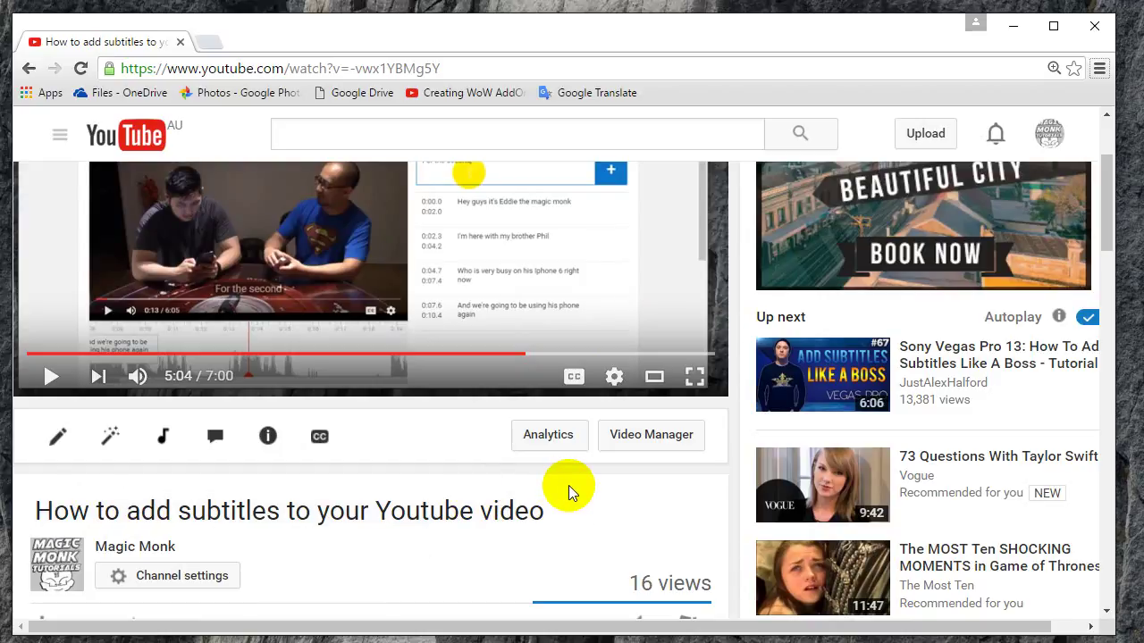
scroll(568, 485, "up", 2)
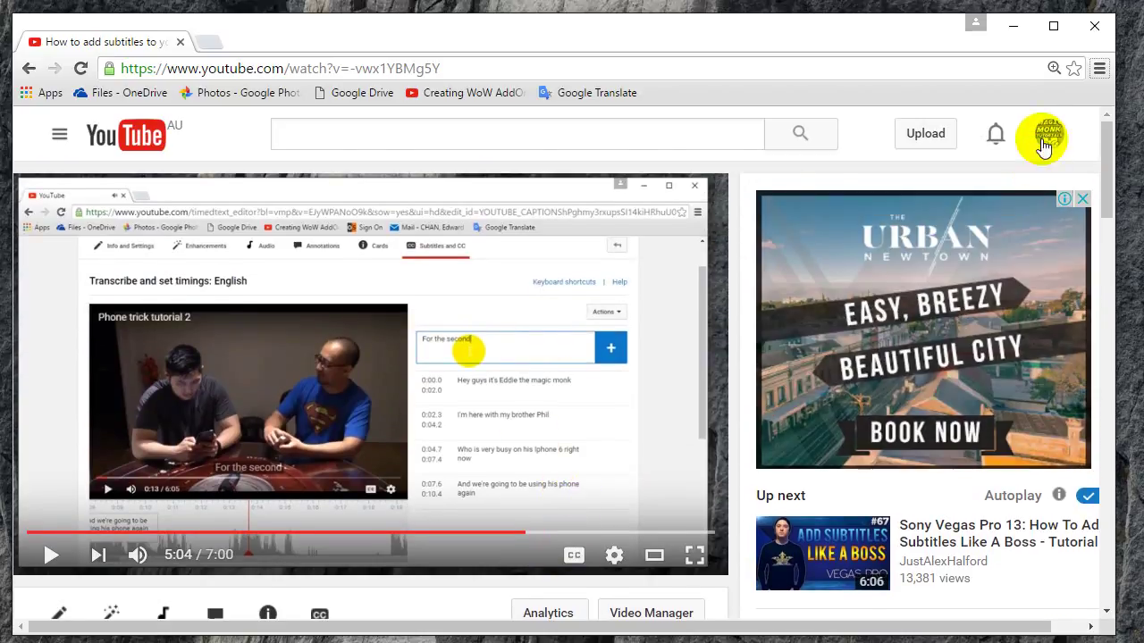
left_click(1045, 134)
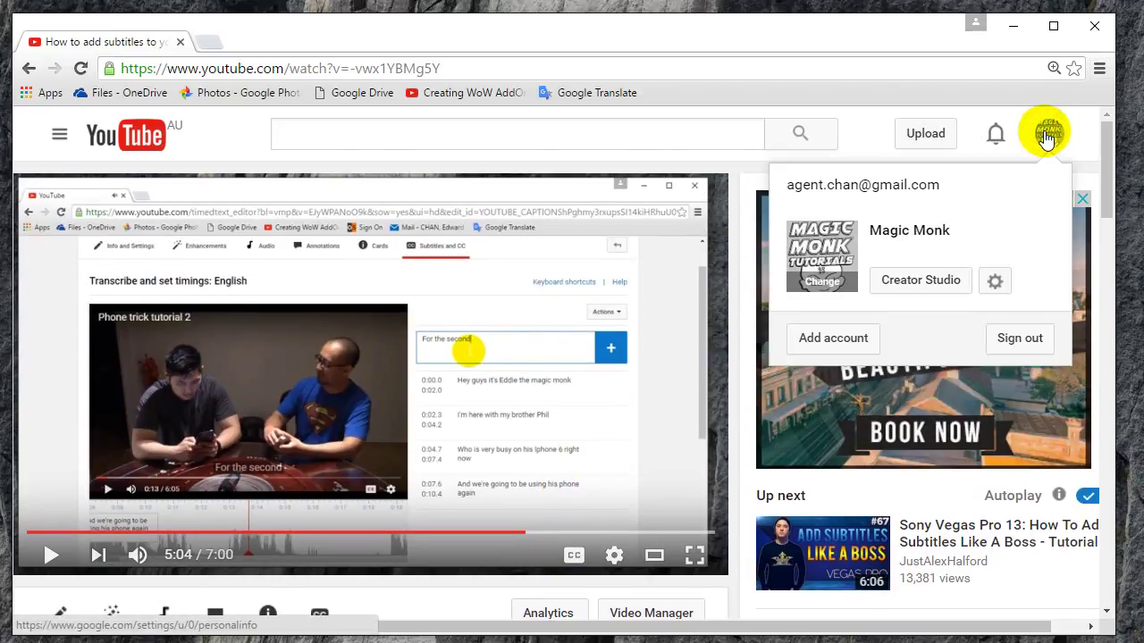
left_click(922, 292)
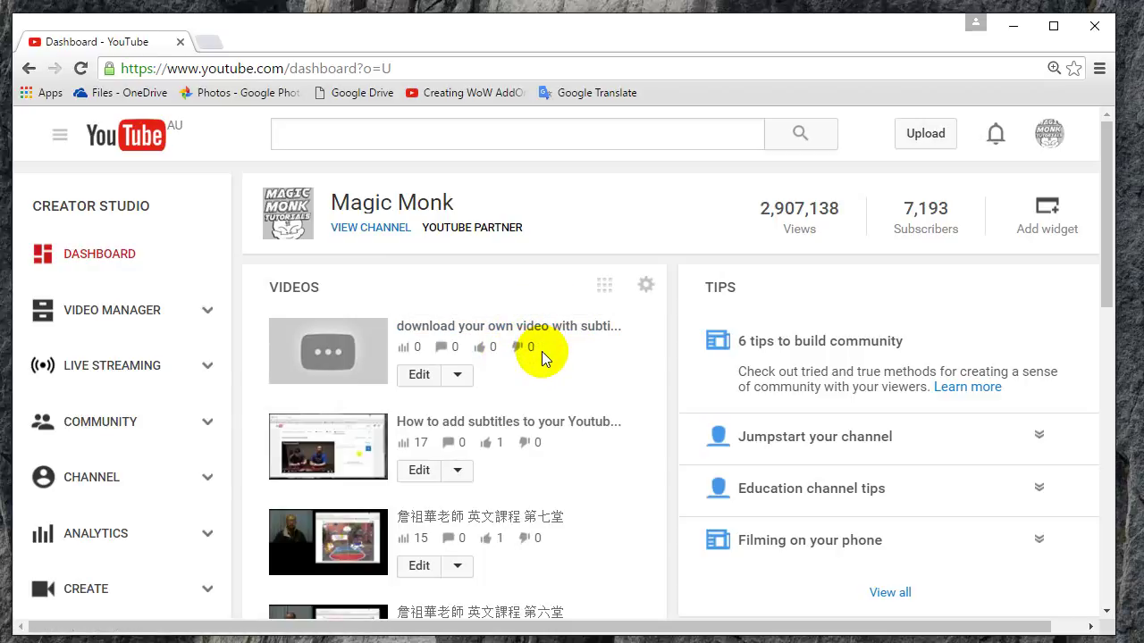
left_click(140, 311)
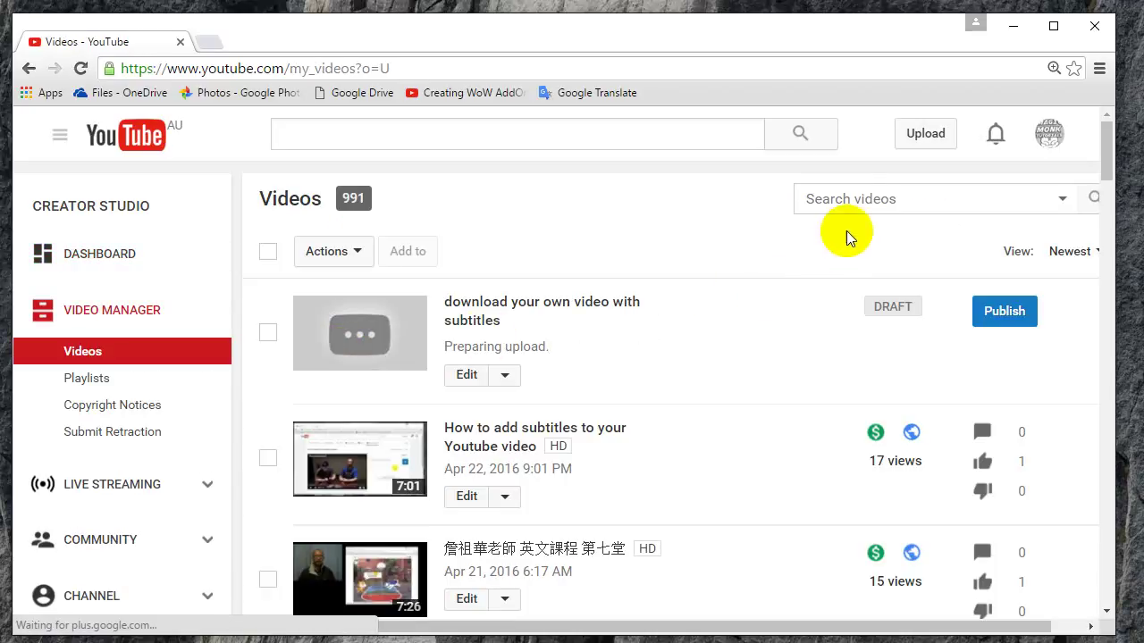
- Search the uploads for 'phone trick' and edit Phone trick tutorial 1
left_click(851, 199)
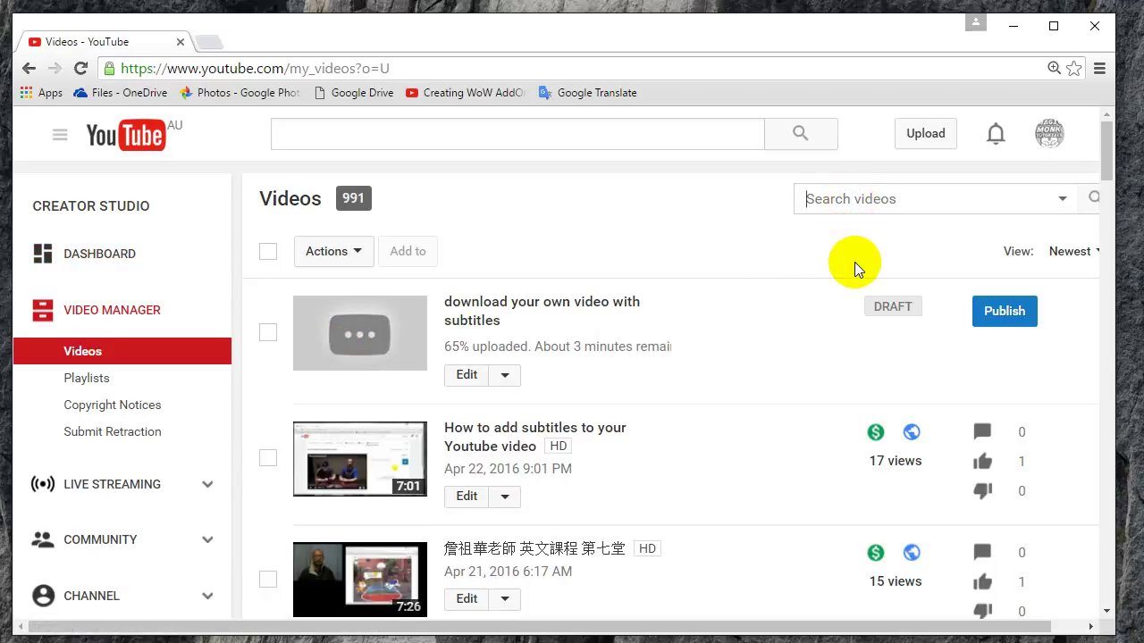
type("phone trick")
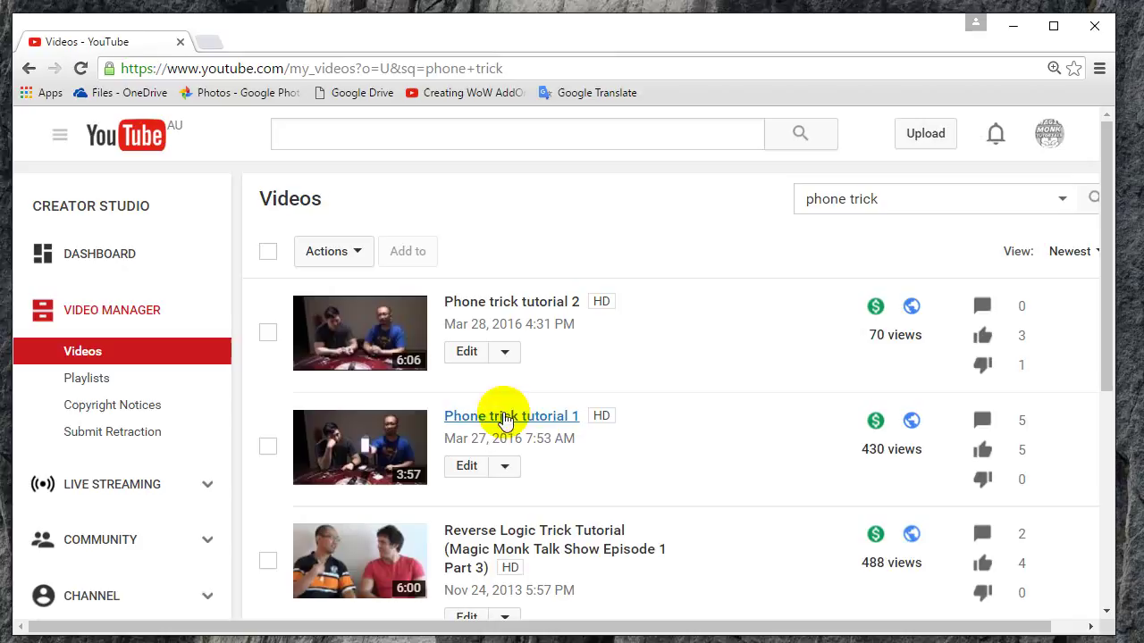
left_click(470, 472)
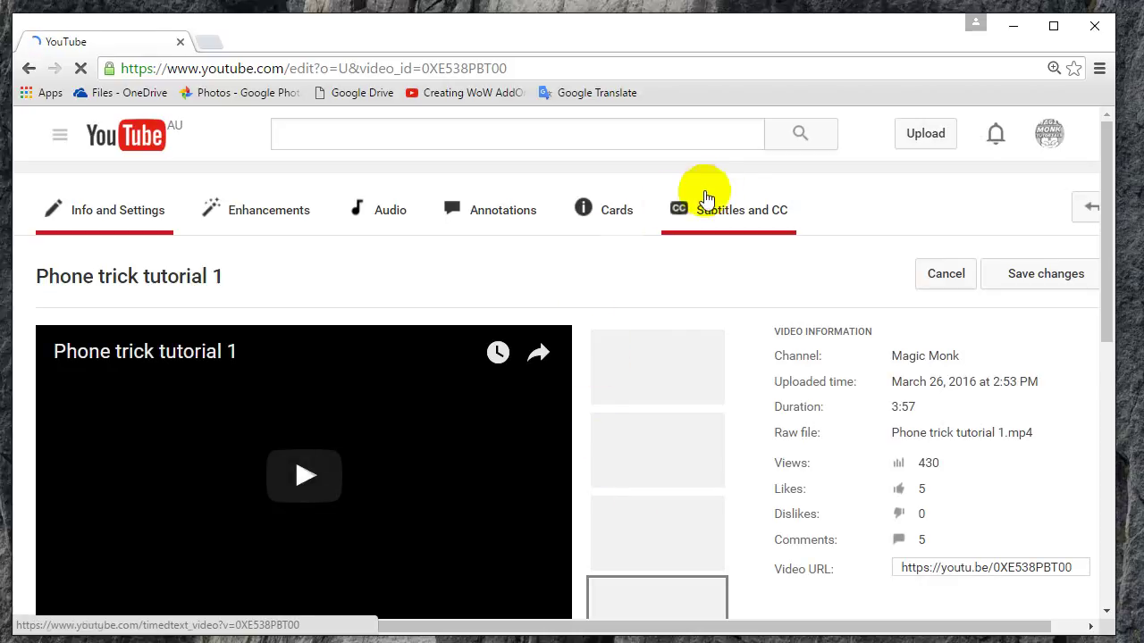
- Add new English subtitles under Subtitles and CC, choosing to create them from scratch
left_click(733, 210)
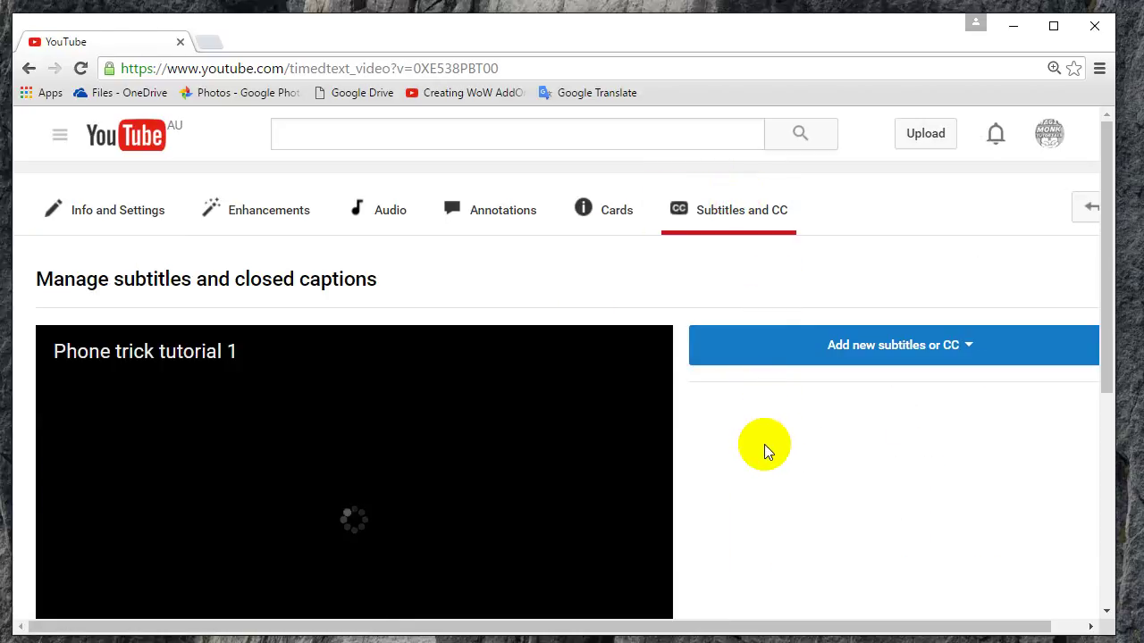
scroll(764, 478, "down", 3)
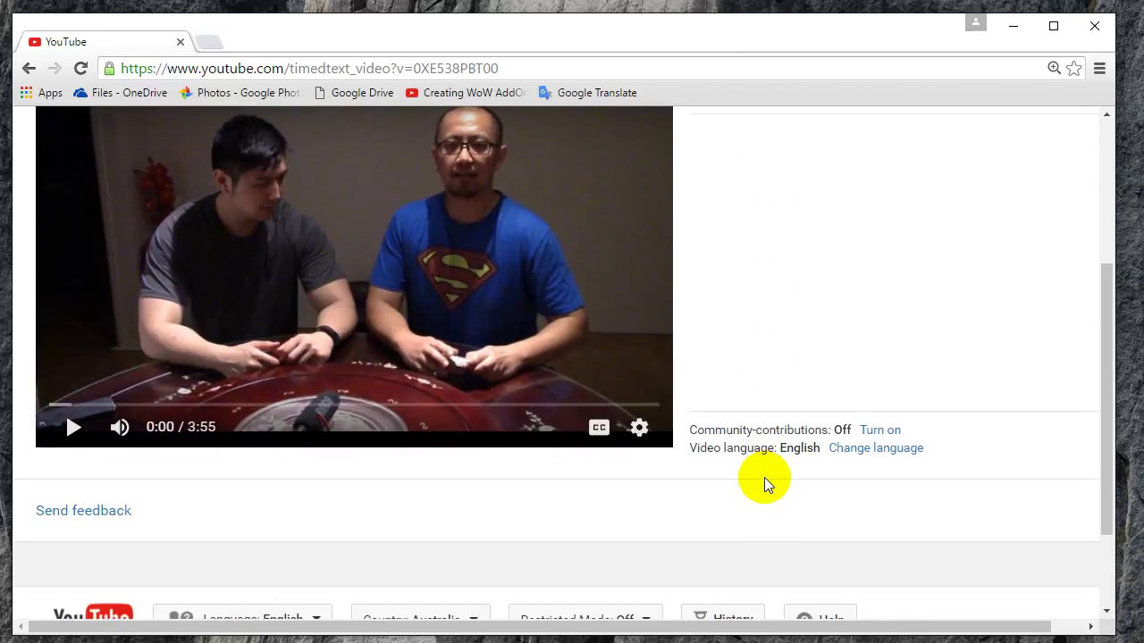
scroll(764, 477, "up", 3)
scroll(964, 383, "down", 2)
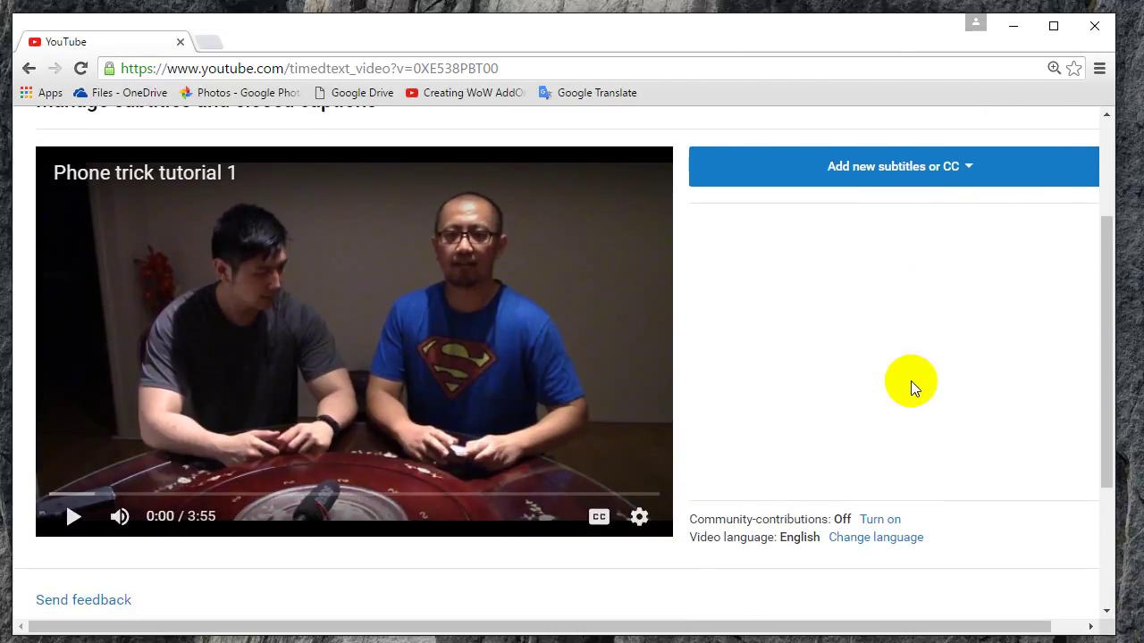
left_click(950, 172)
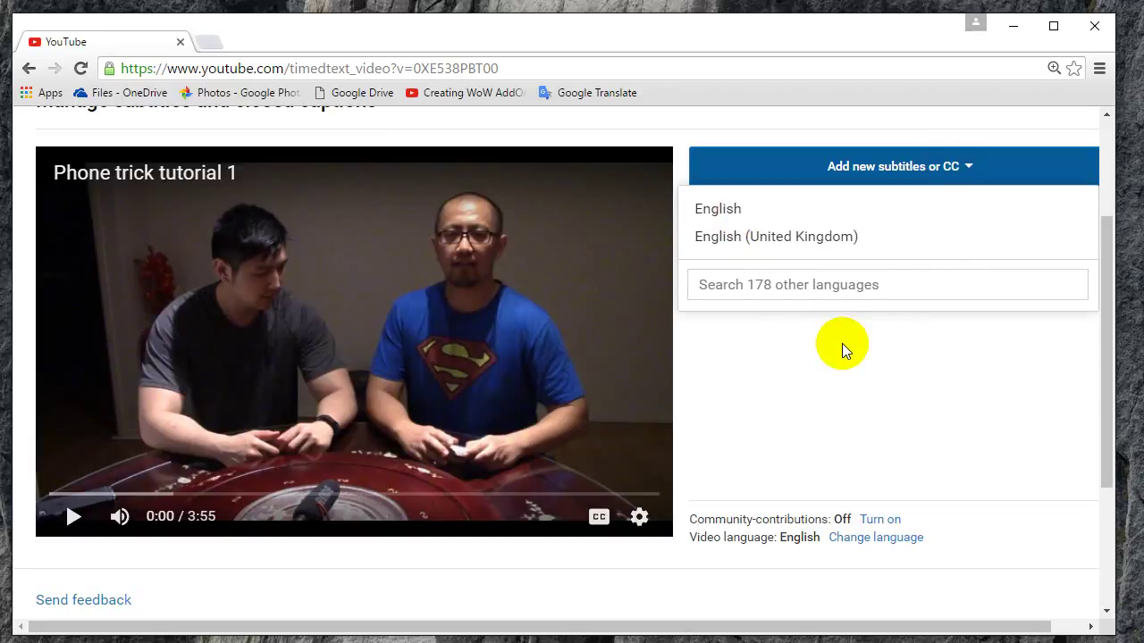
left_click(738, 214)
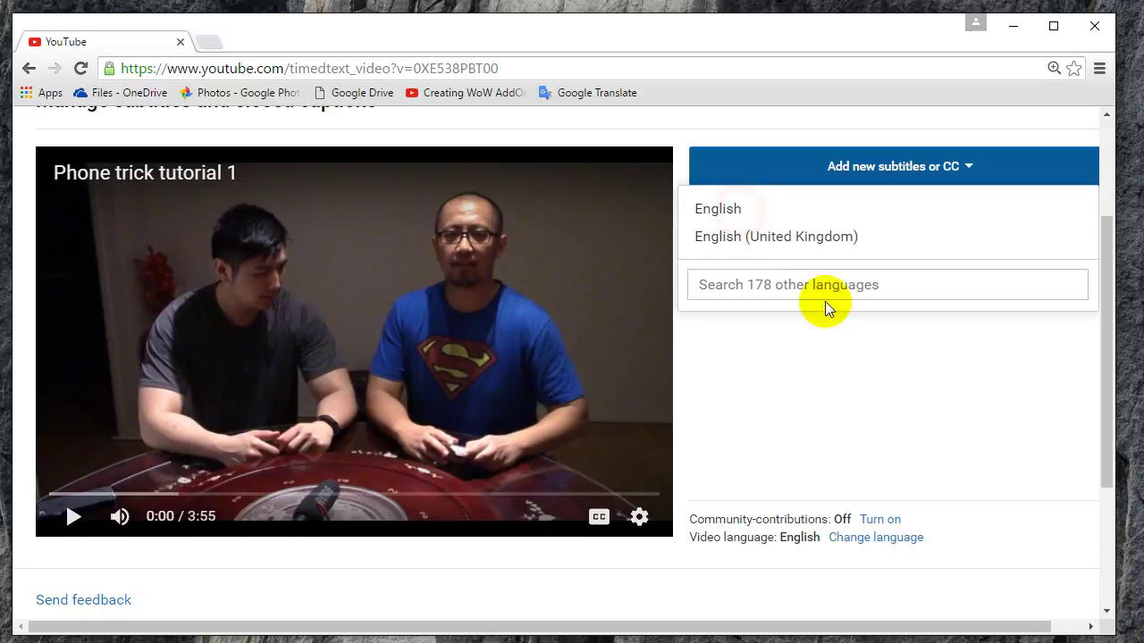
left_click(738, 216)
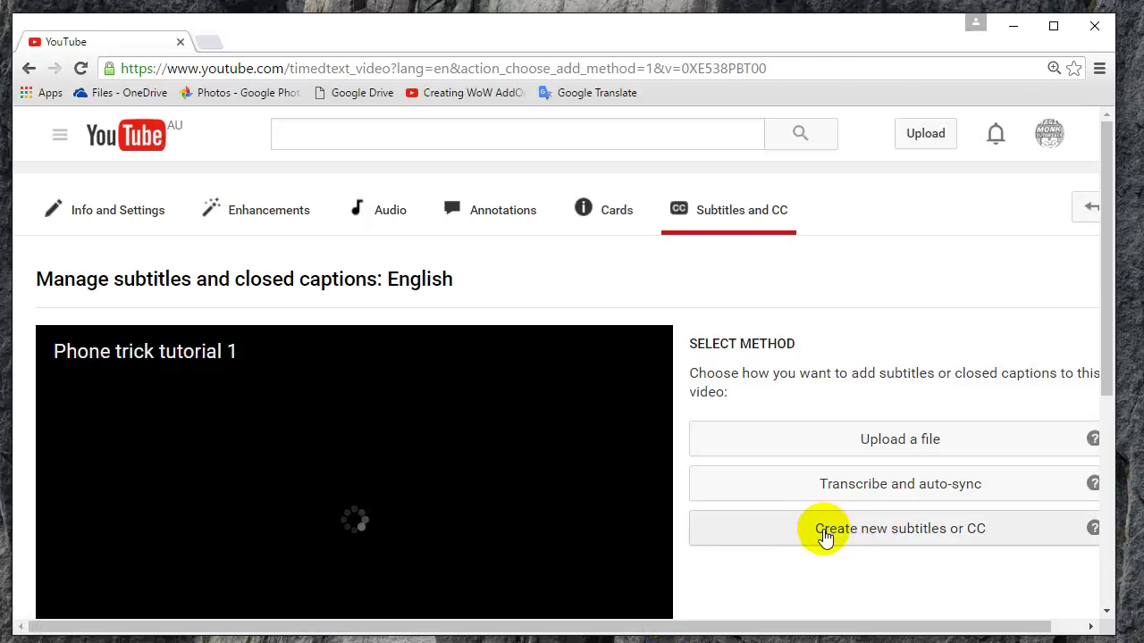
left_click(849, 534)
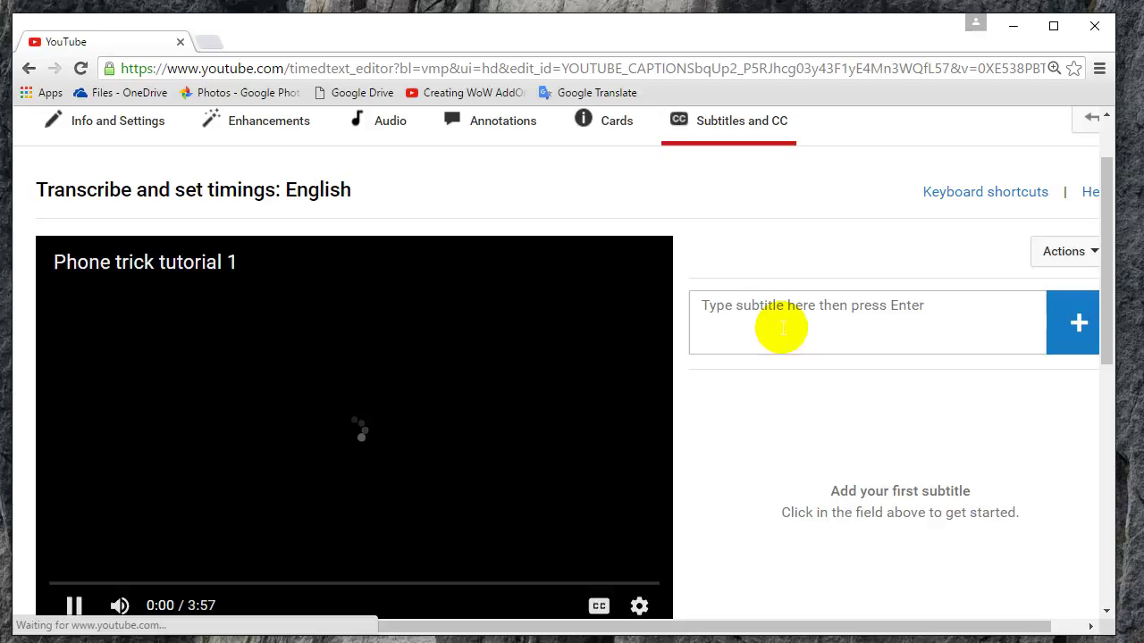
- Play the video and type 'Hello everyone it's Eddie the magic monk', starting a new line
left_click(782, 328)
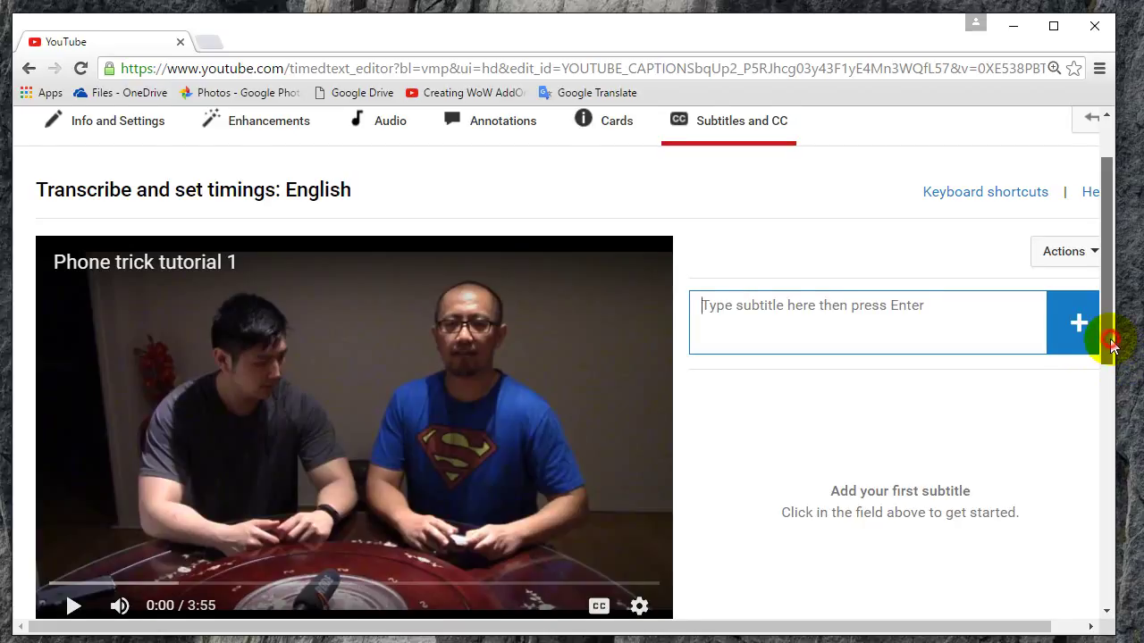
left_click_drag(1107, 335, 1110, 364)
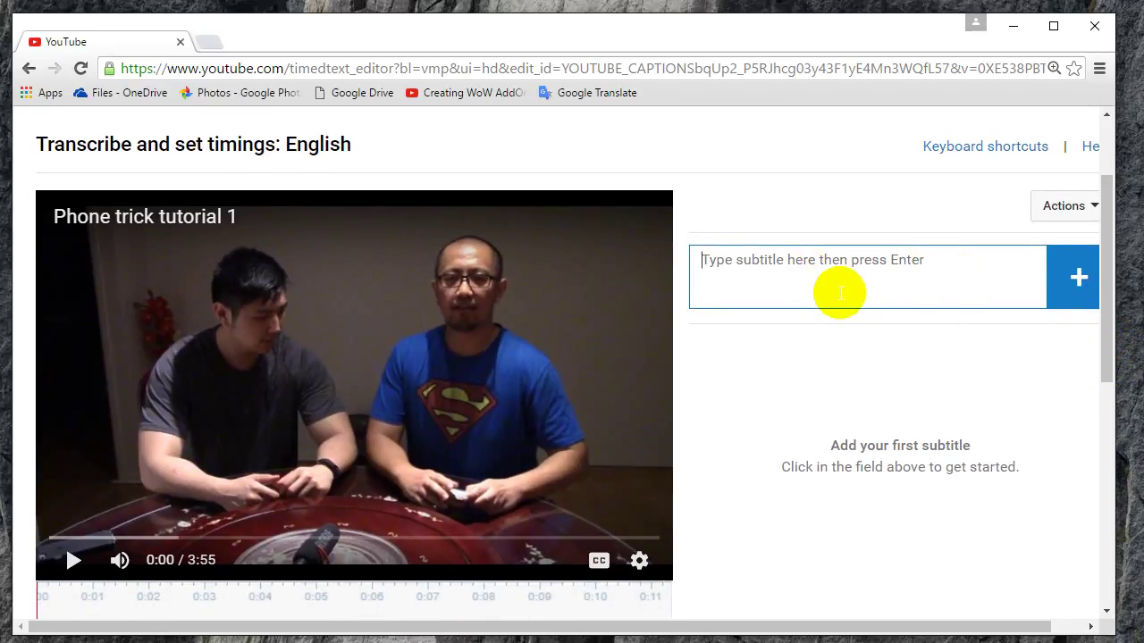
key("shift+space")
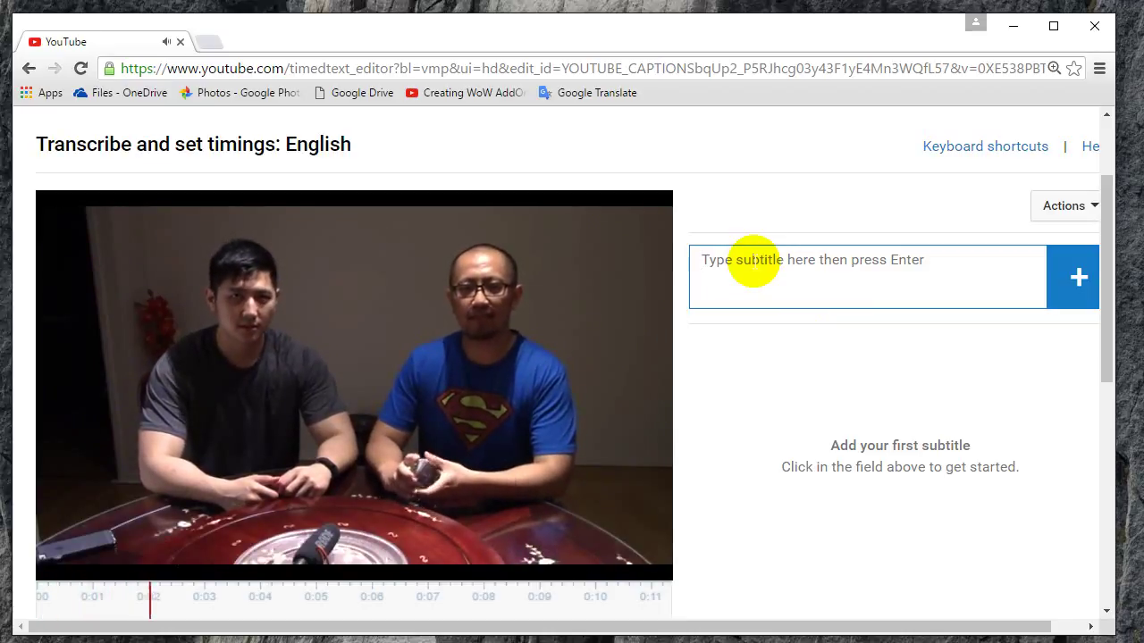
type("Hello ")
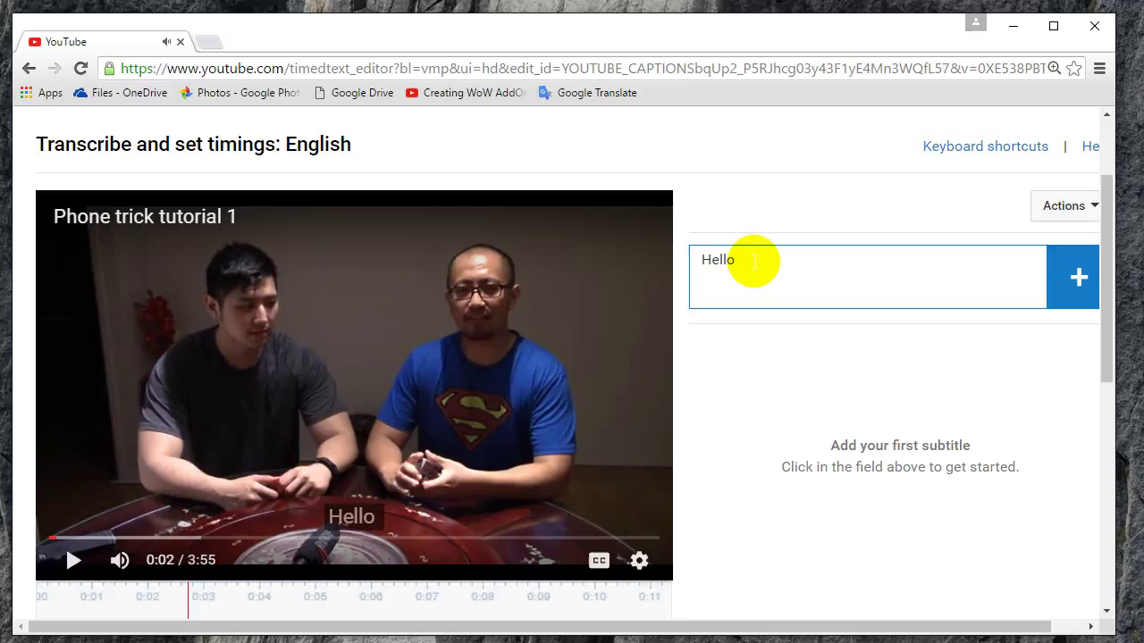
type("everyone ")
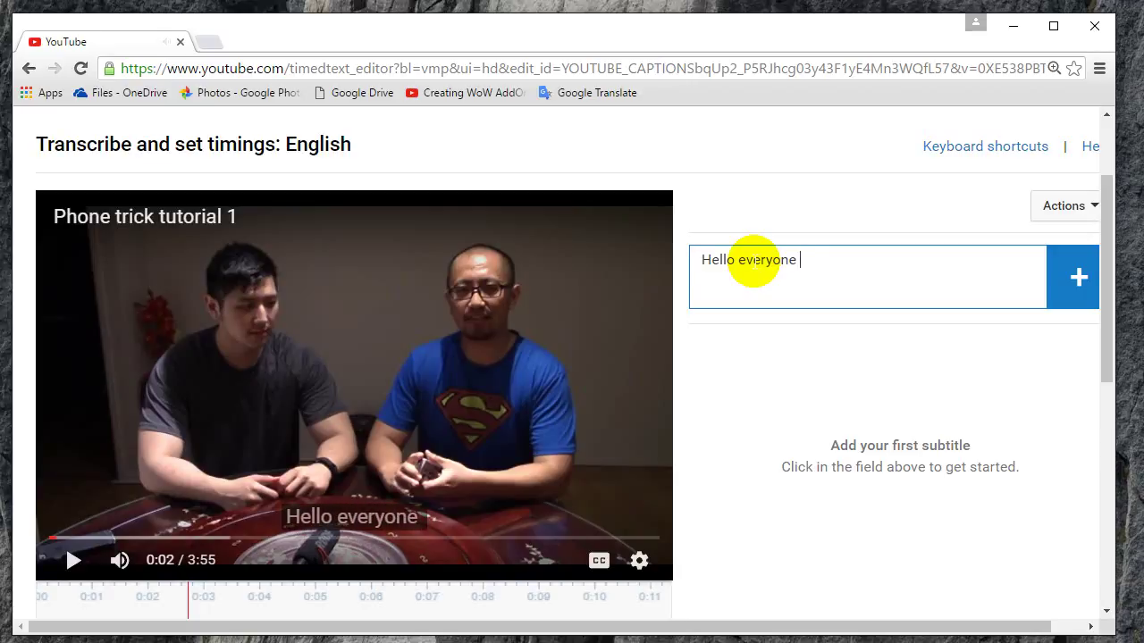
type("it's E")
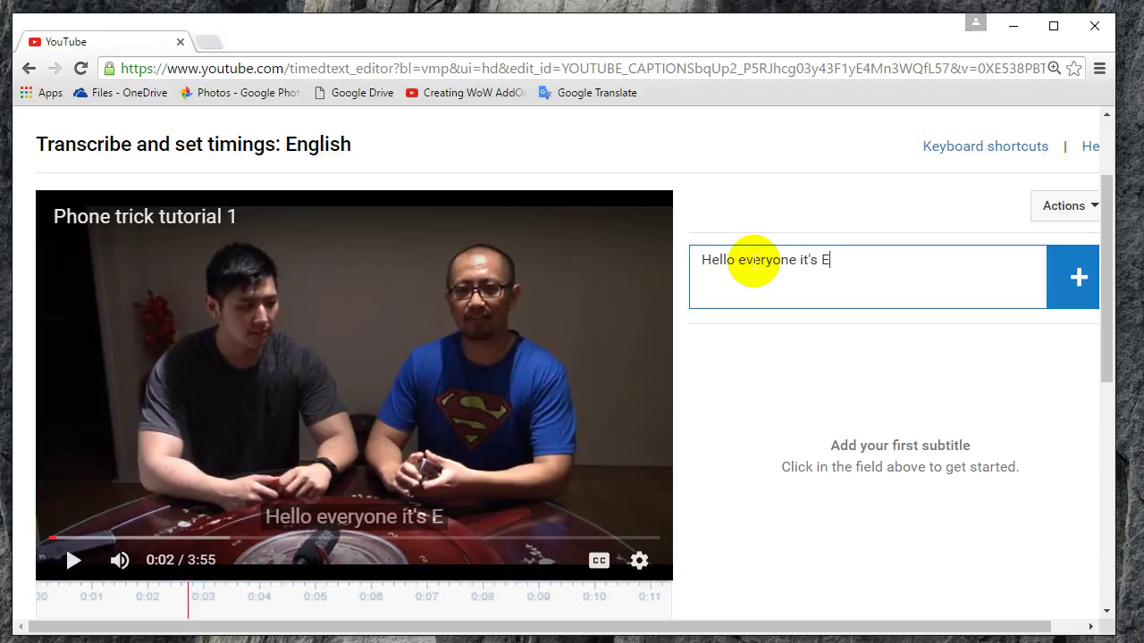
type("ddie the magic monk")
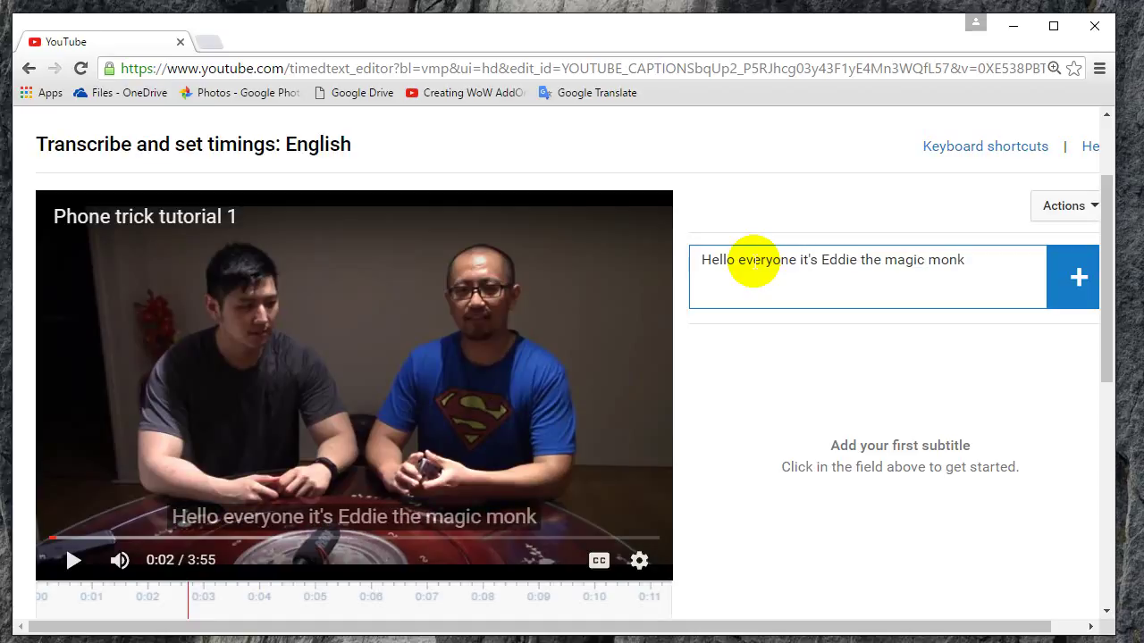
key("shift+Return")
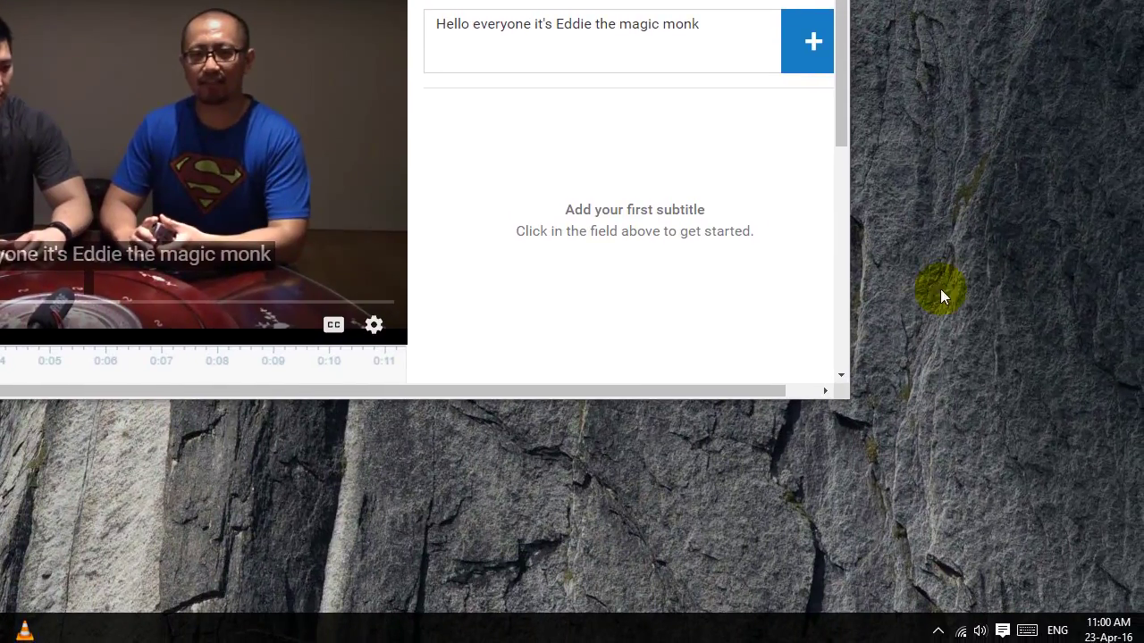
- Switch keyboard input to Chinese Bopomofo and commit the first English cue
left_click(1057, 629)
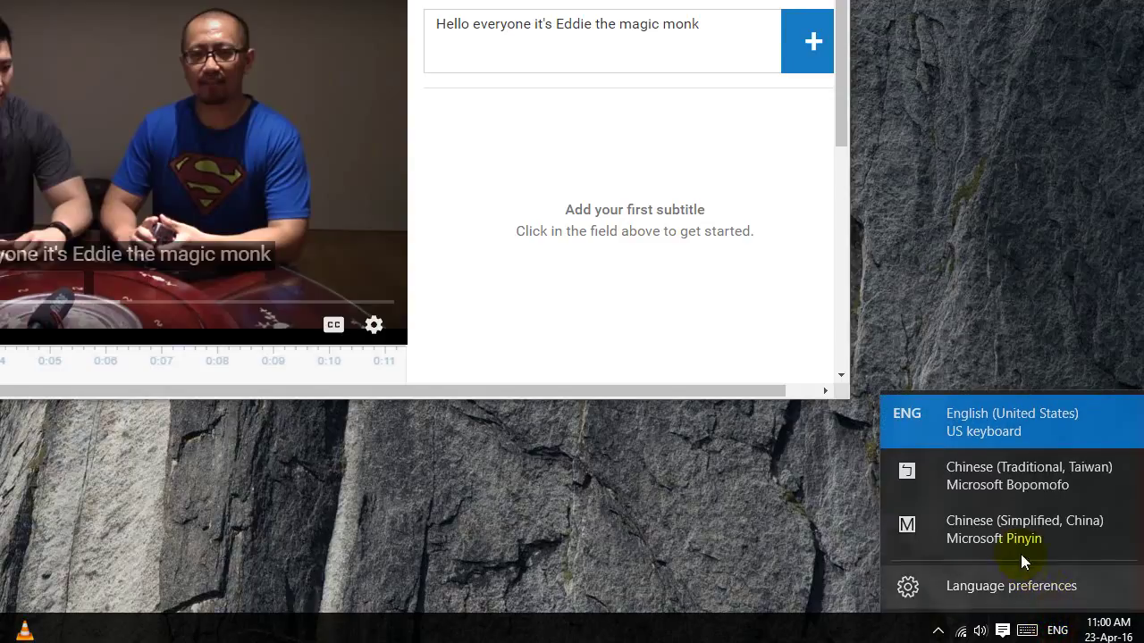
left_click(1007, 493)
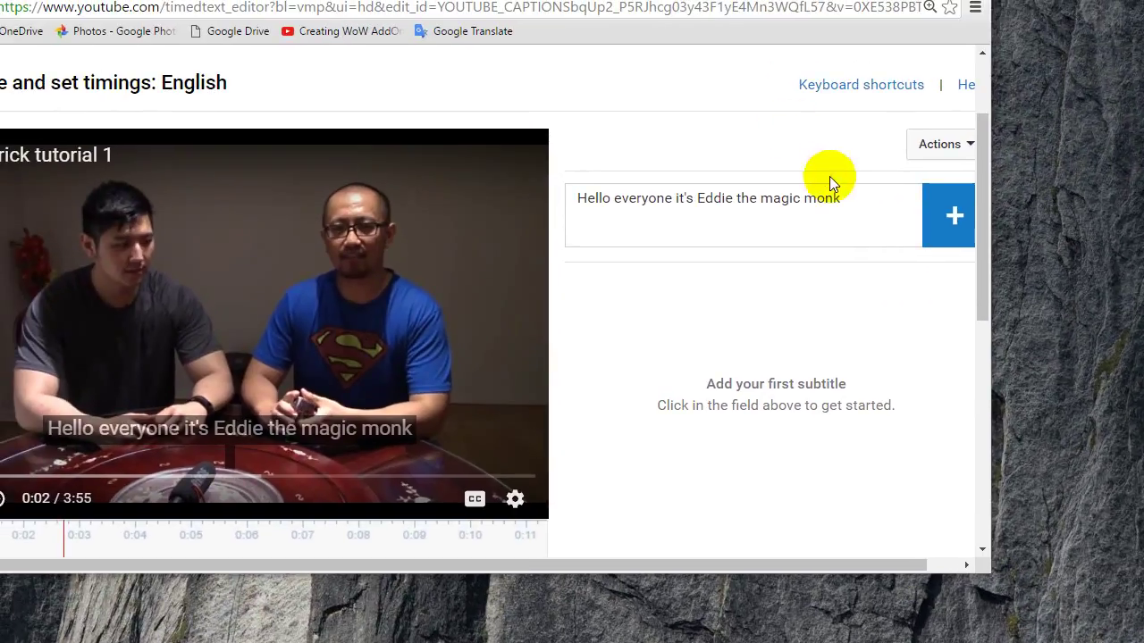
left_click(845, 195)
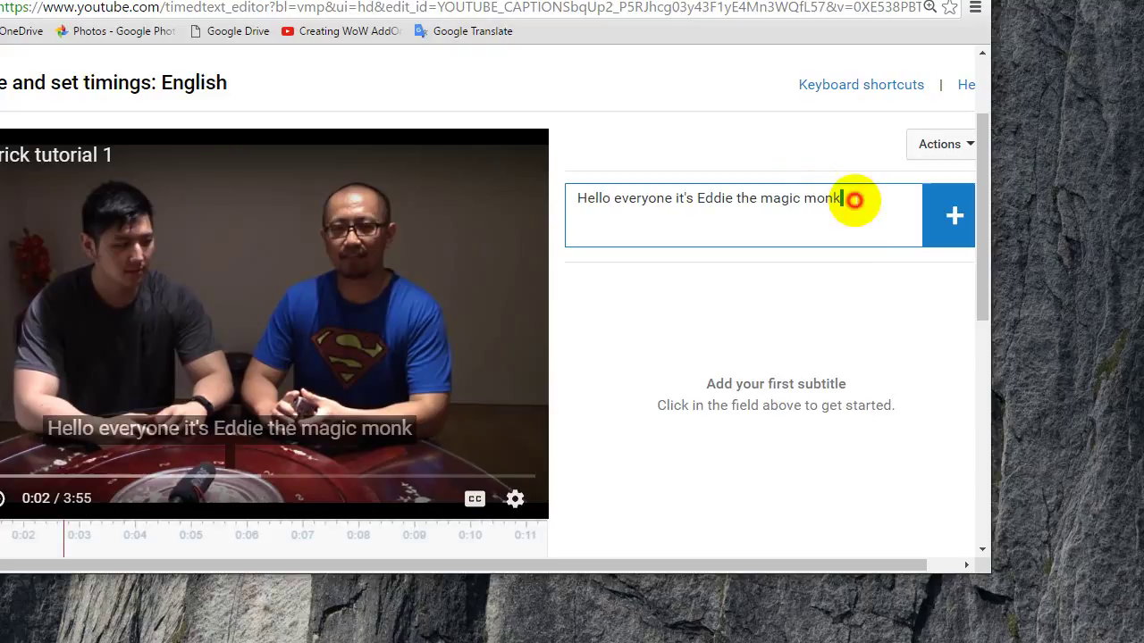
key("Return")
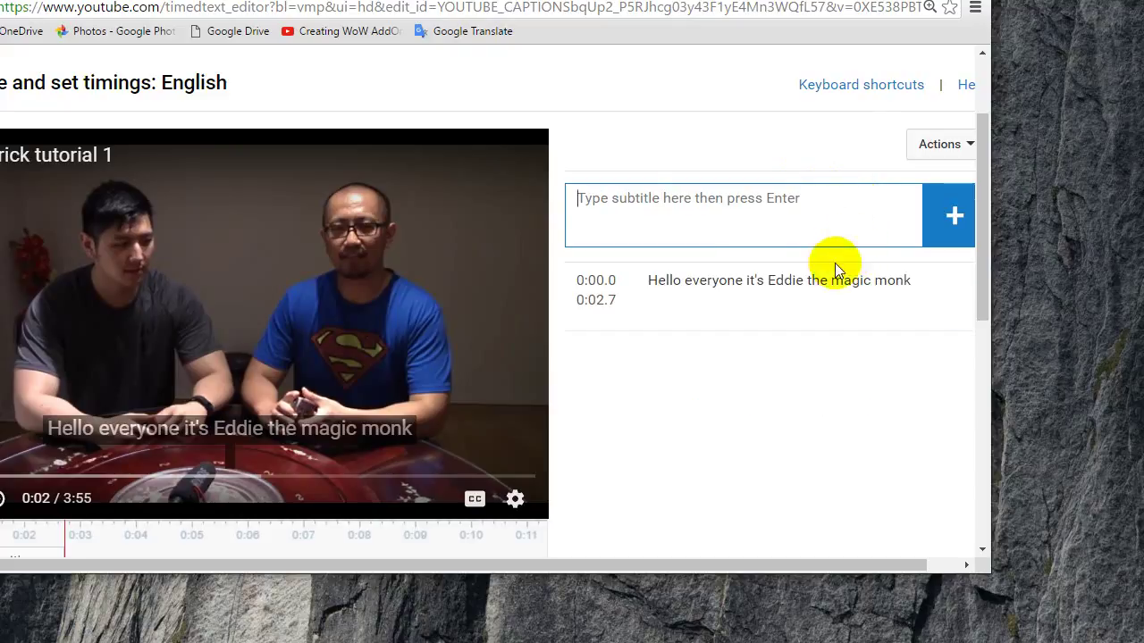
- Reopen the first cue and start a Chinese line '你好我是' after 'monk'
left_click(761, 294)
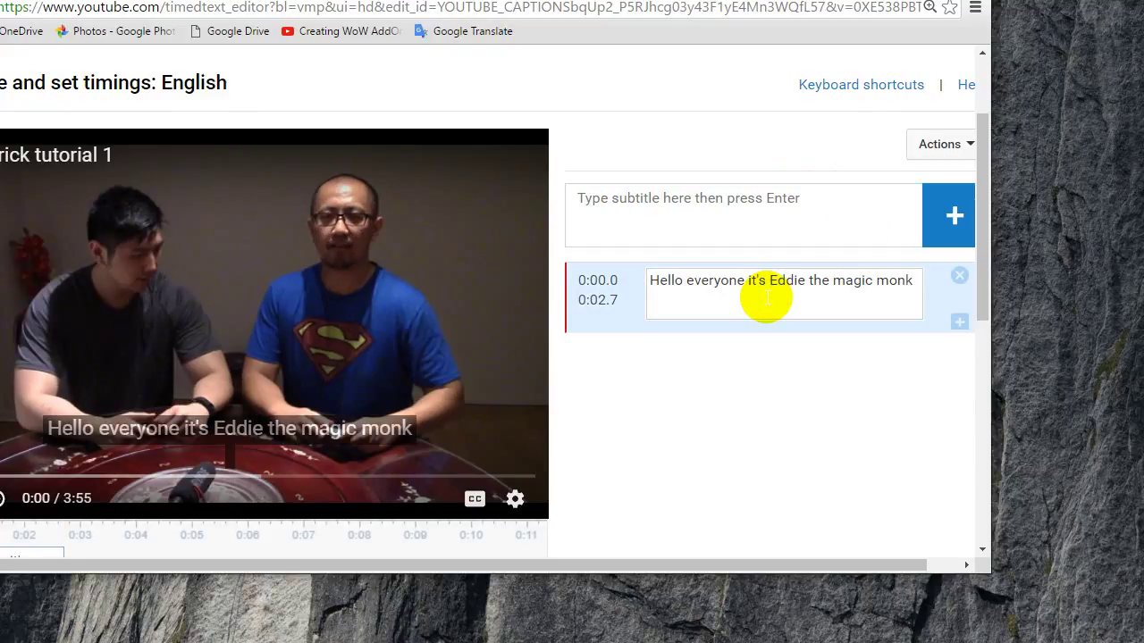
left_click(913, 278)
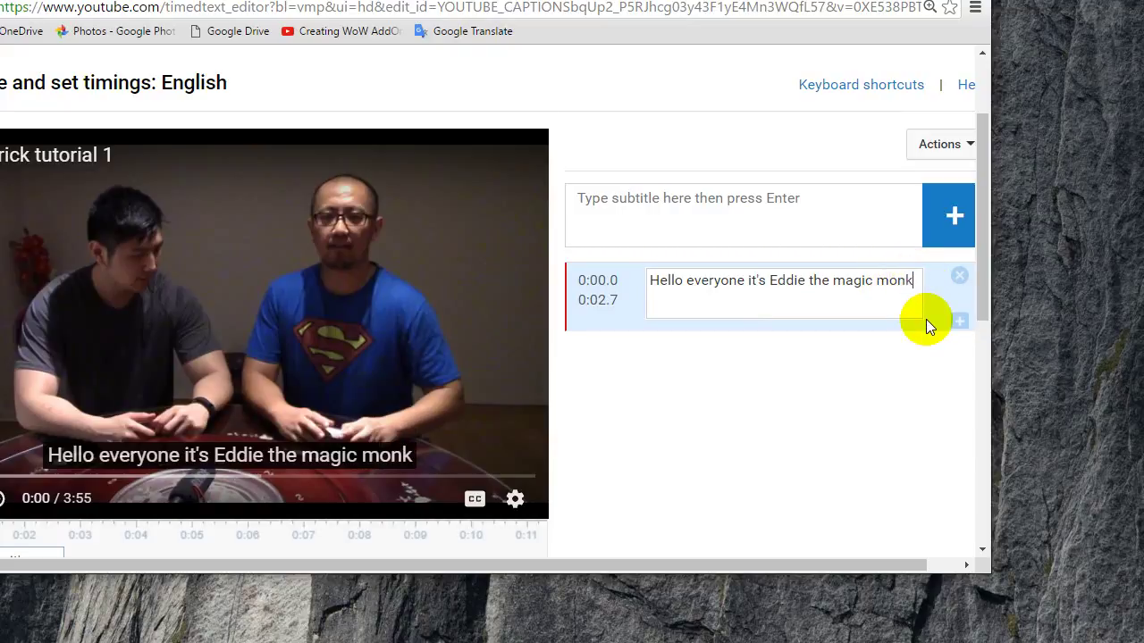
key("shift+Return")
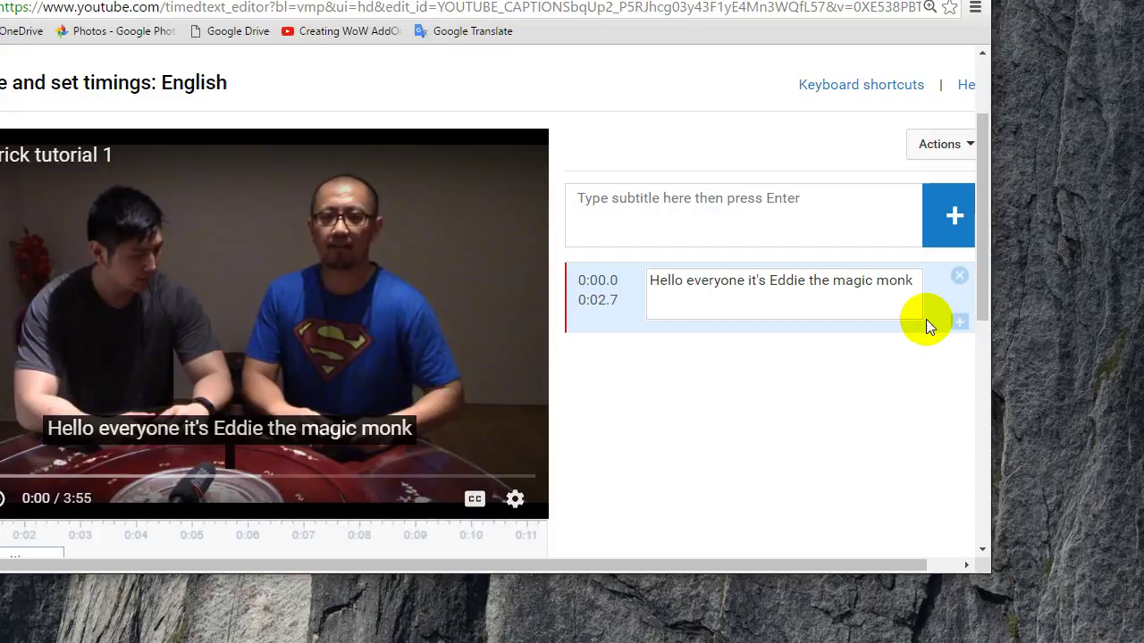
type("你好我")
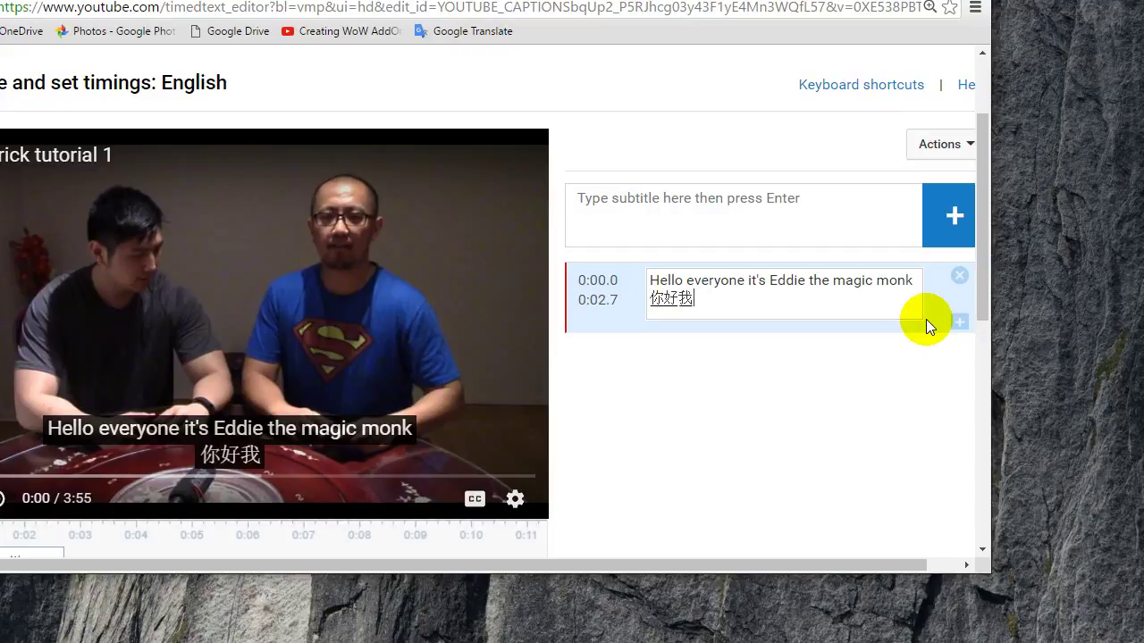
type("是")
- Correct the first cue's Chinese line to '你好，我是魔数舞' using IME candidates
key("BackSpace")
key("BackSpace")
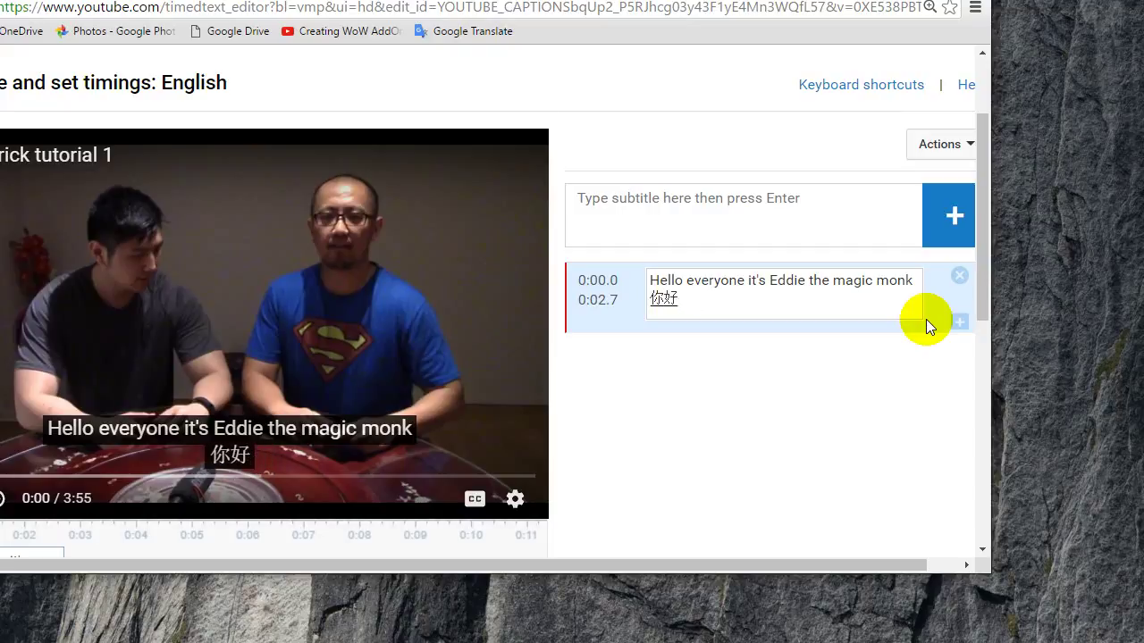
type("，我是")
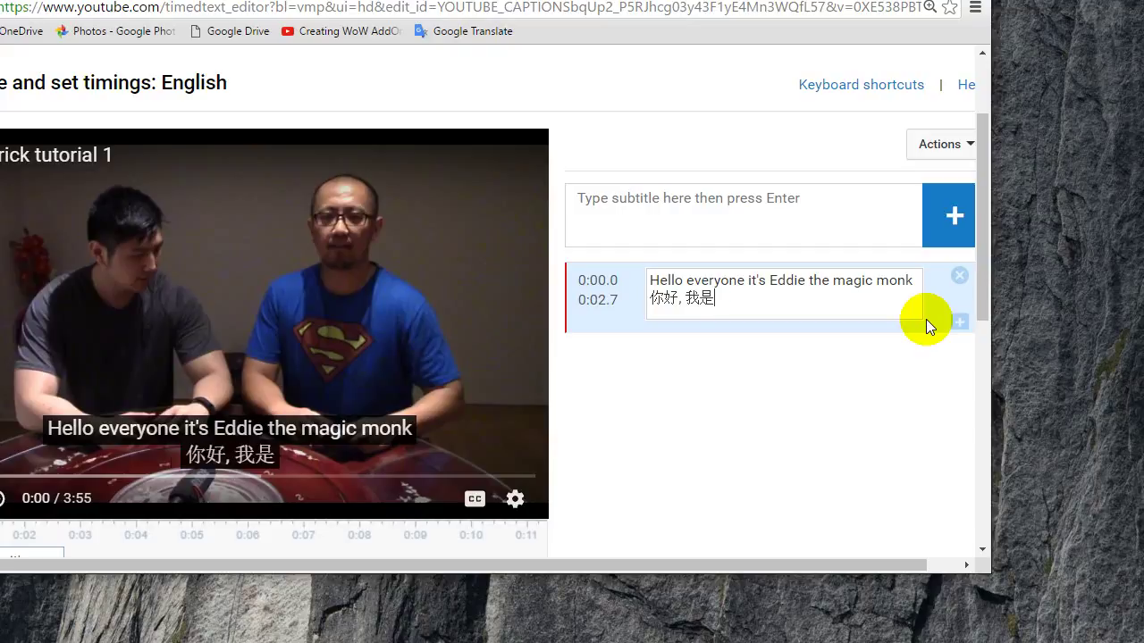
type("魔术")
key("Down")
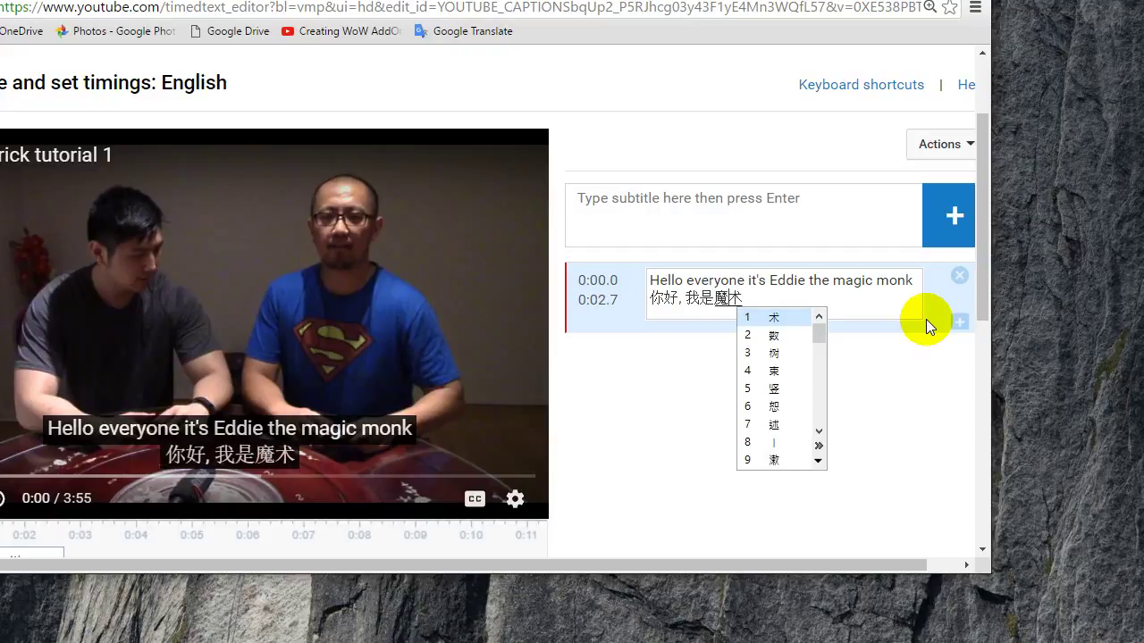
key("Down")
key("Return")
type("ㄨ武")
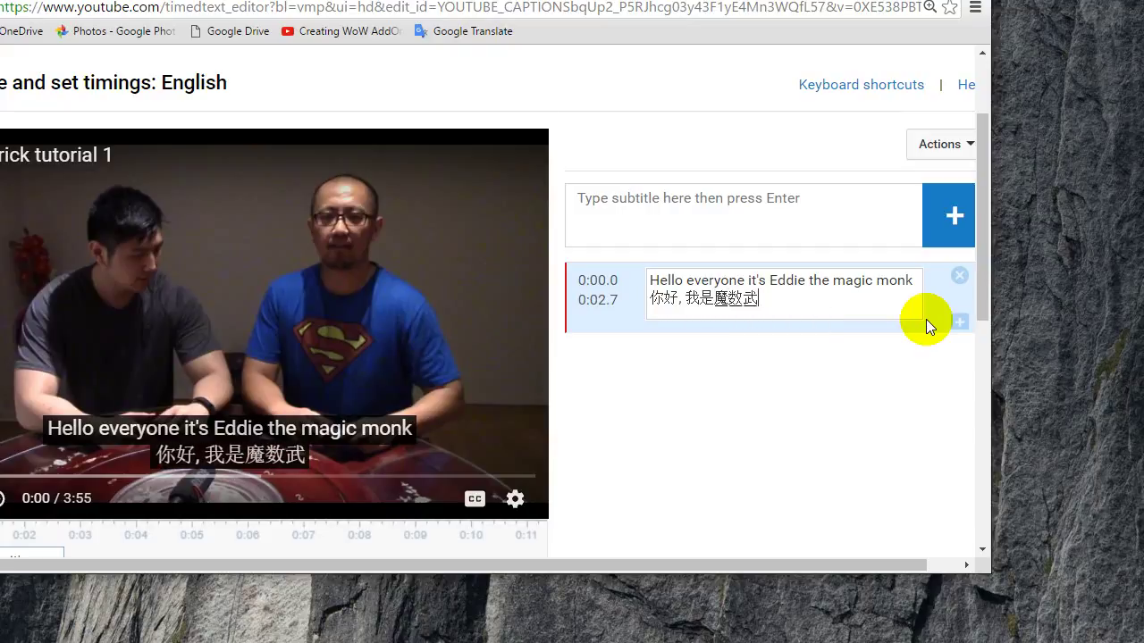
key("Down")
key("Down")
key("Down")
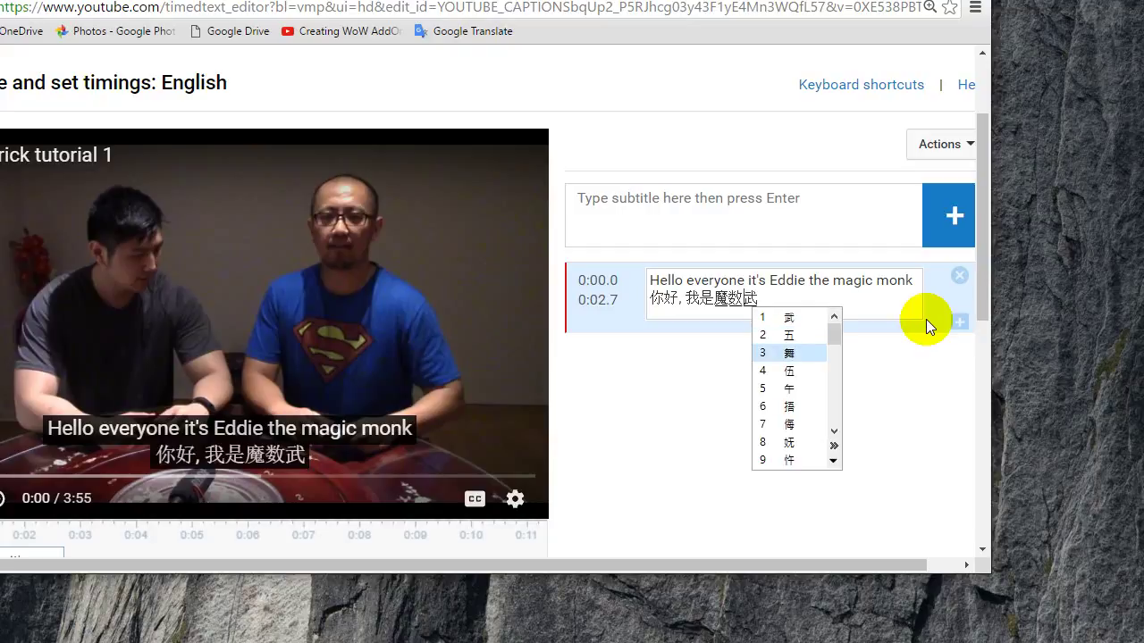
key("Return")
- Finish the name '僧詹祖华', commit the cue, and enter the new 0:02.7–0:04.7 cue
type("僧")
type("粘")
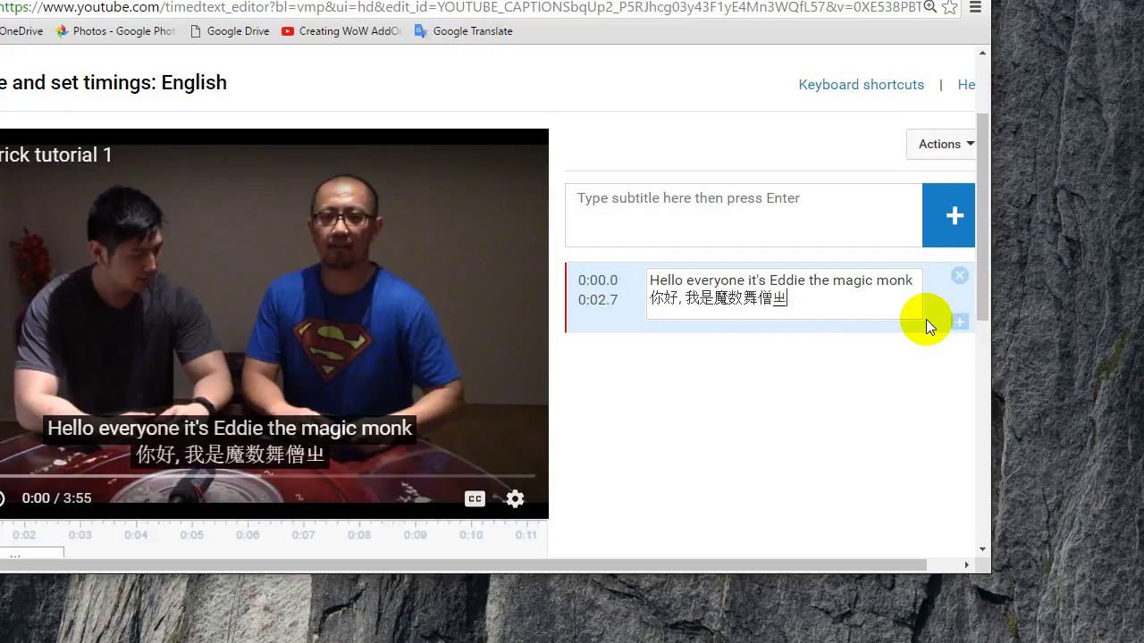
type("祖华")
key("Return")
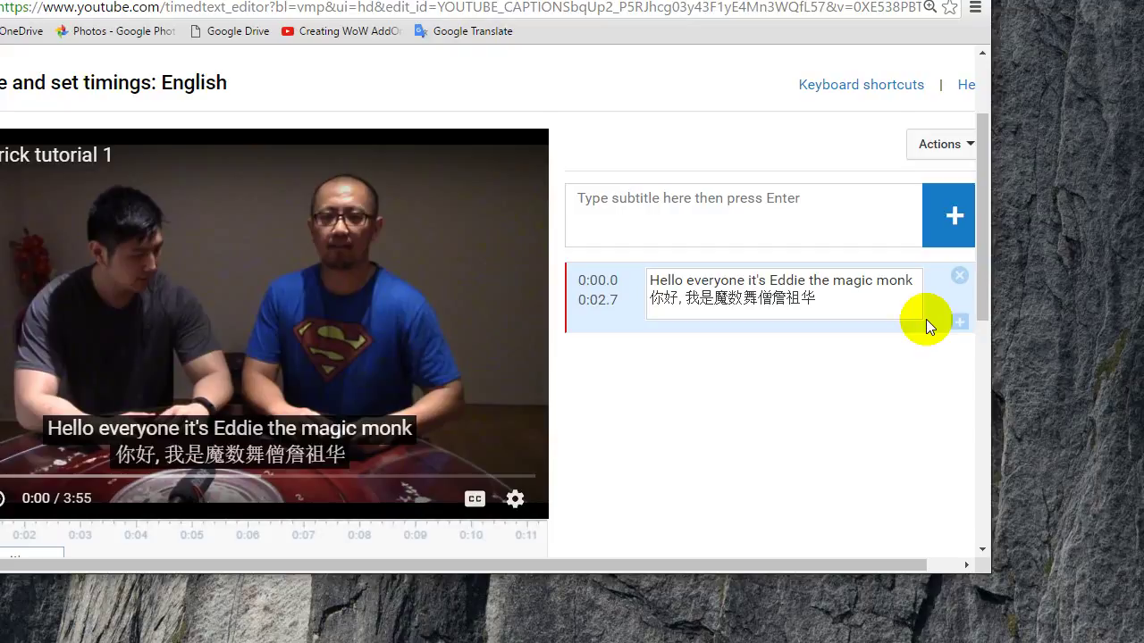
key("Return")
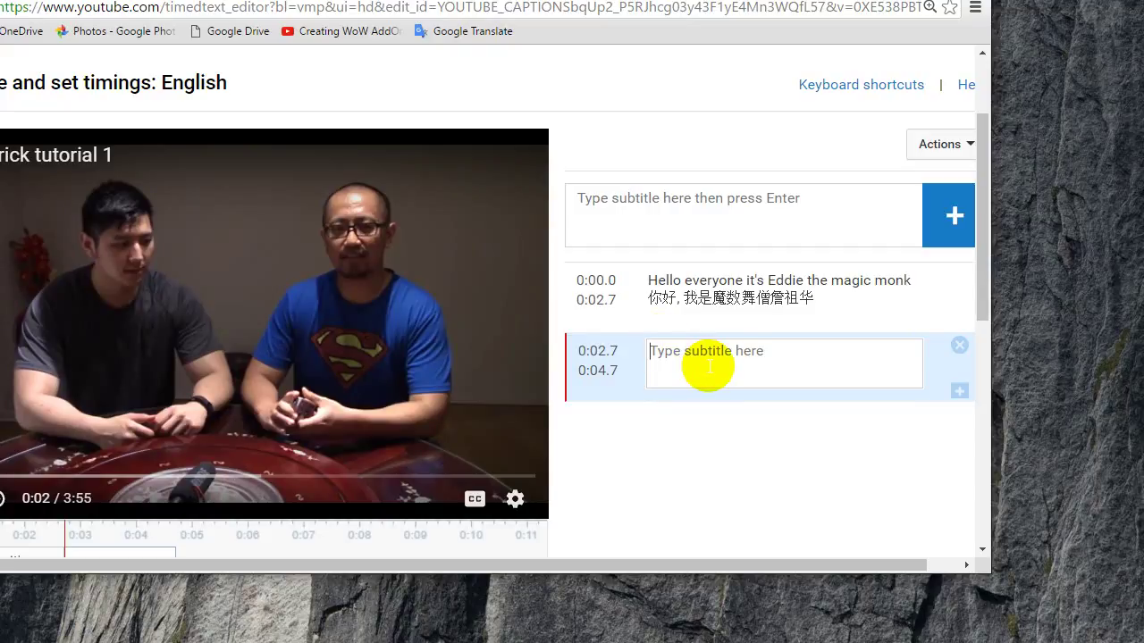
left_click(709, 367)
left_click(822, 86)
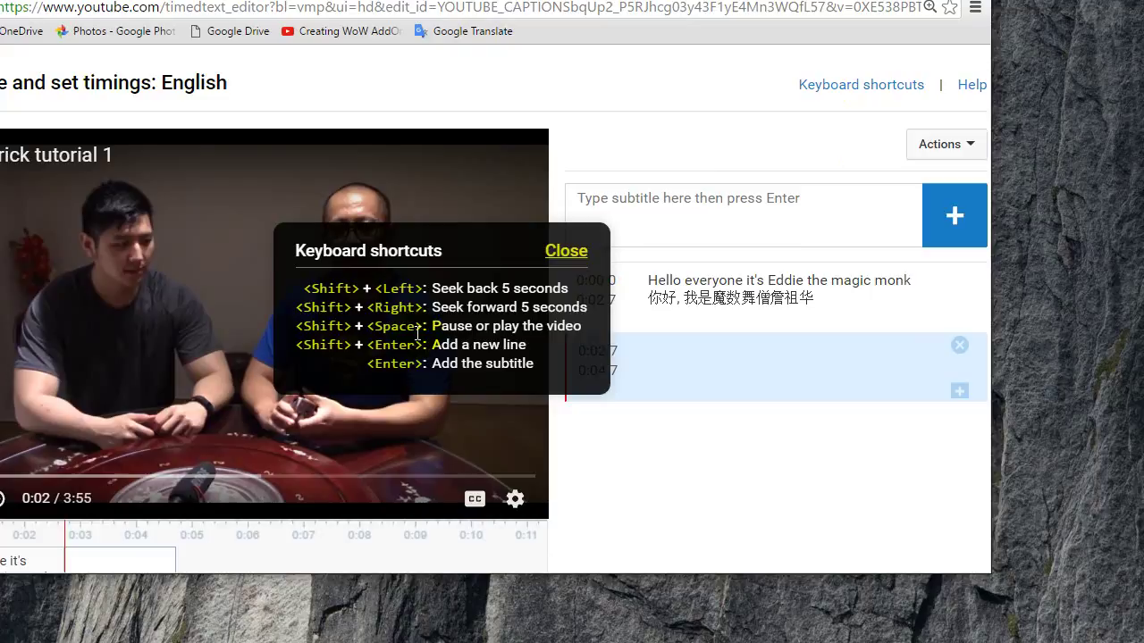
left_click(581, 254)
left_click(683, 351)
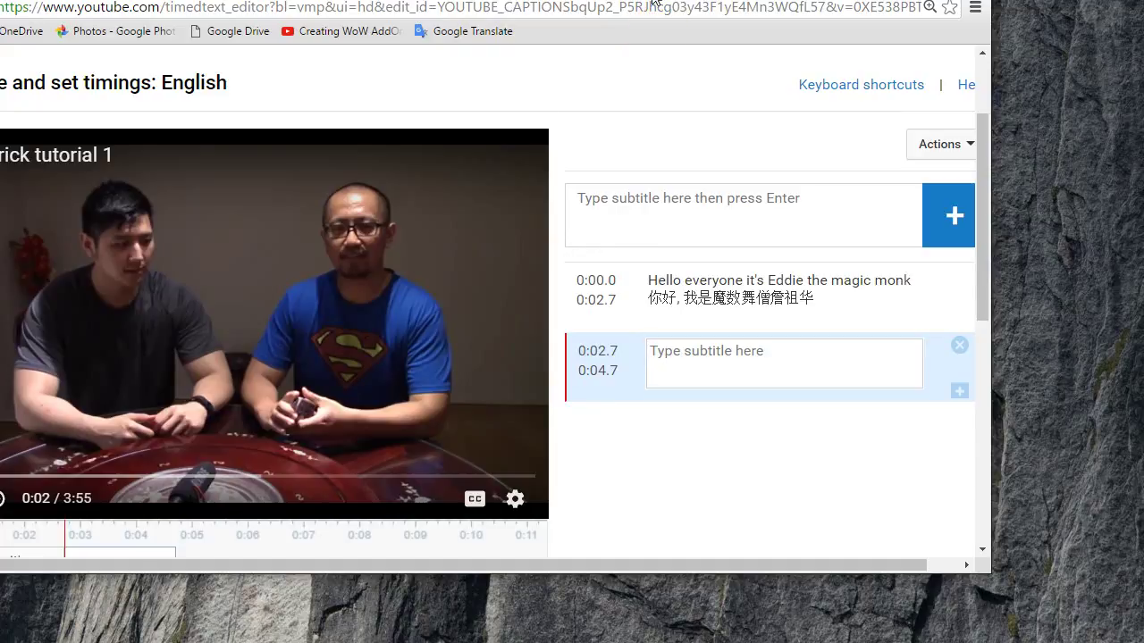
left_click(688, 53)
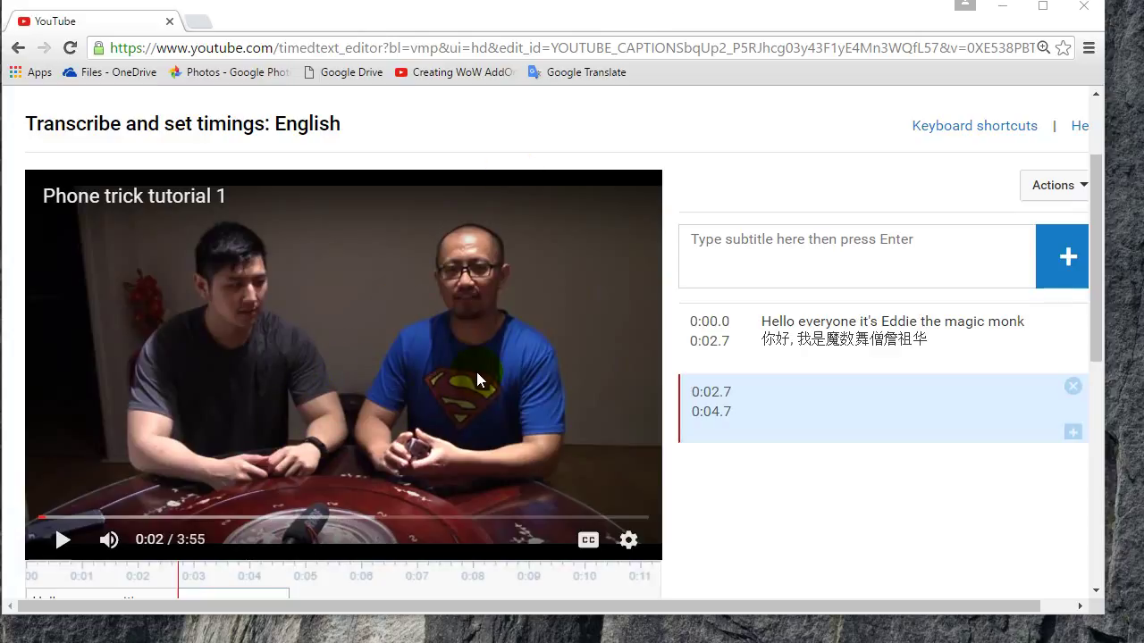
- Enter 'I'm here with my brother Phil again' as the second cue and start its second line
left_click(475, 373)
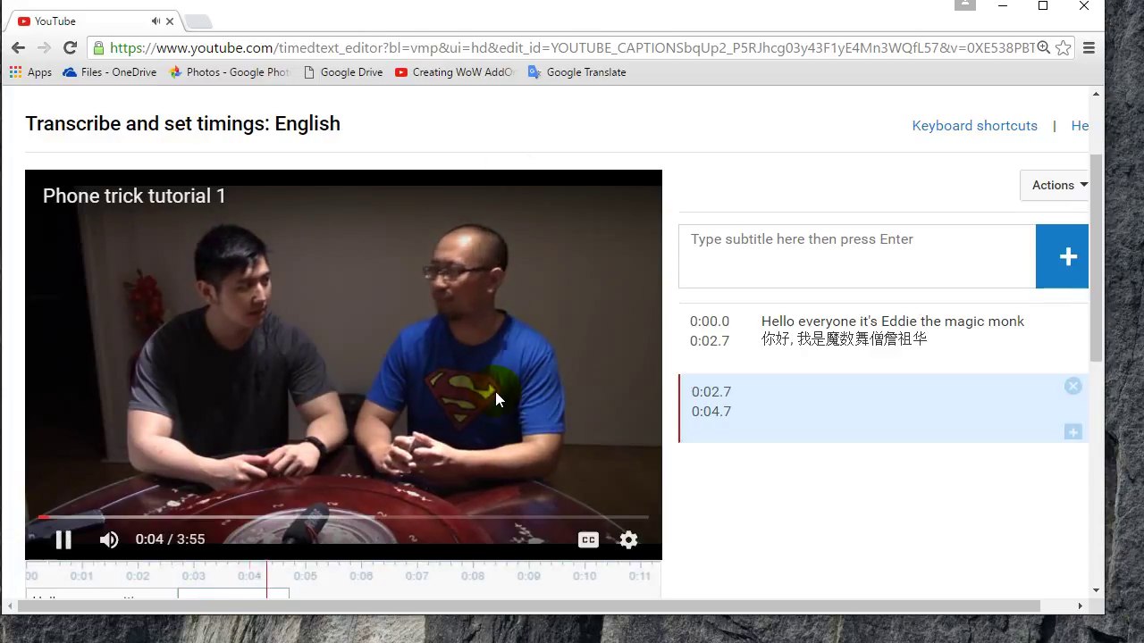
left_click(774, 396)
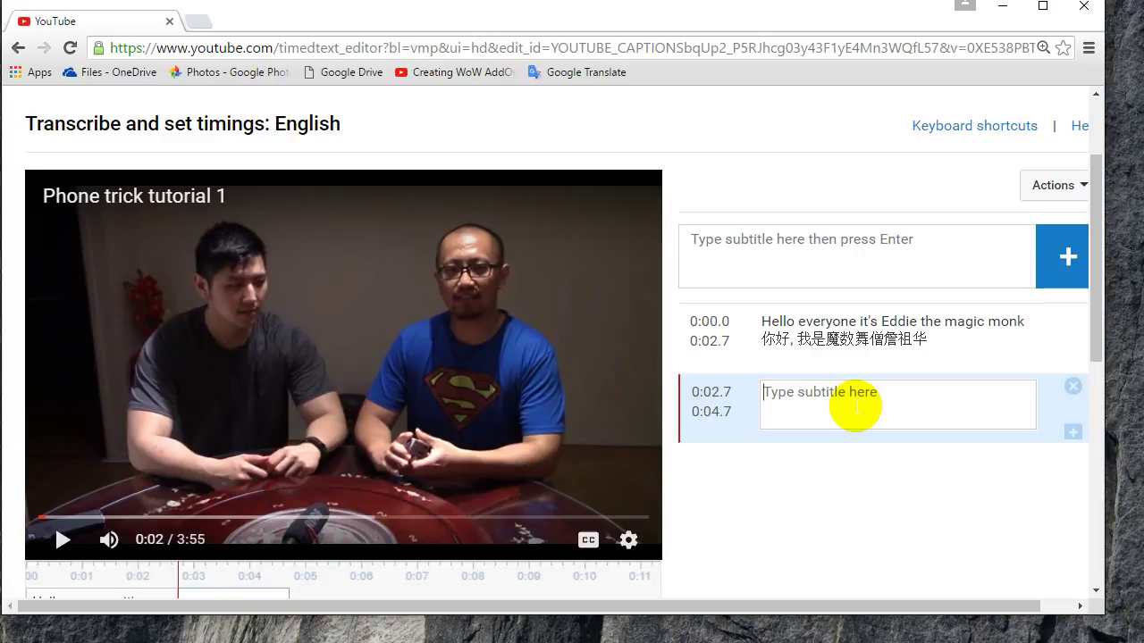
type("I'm")
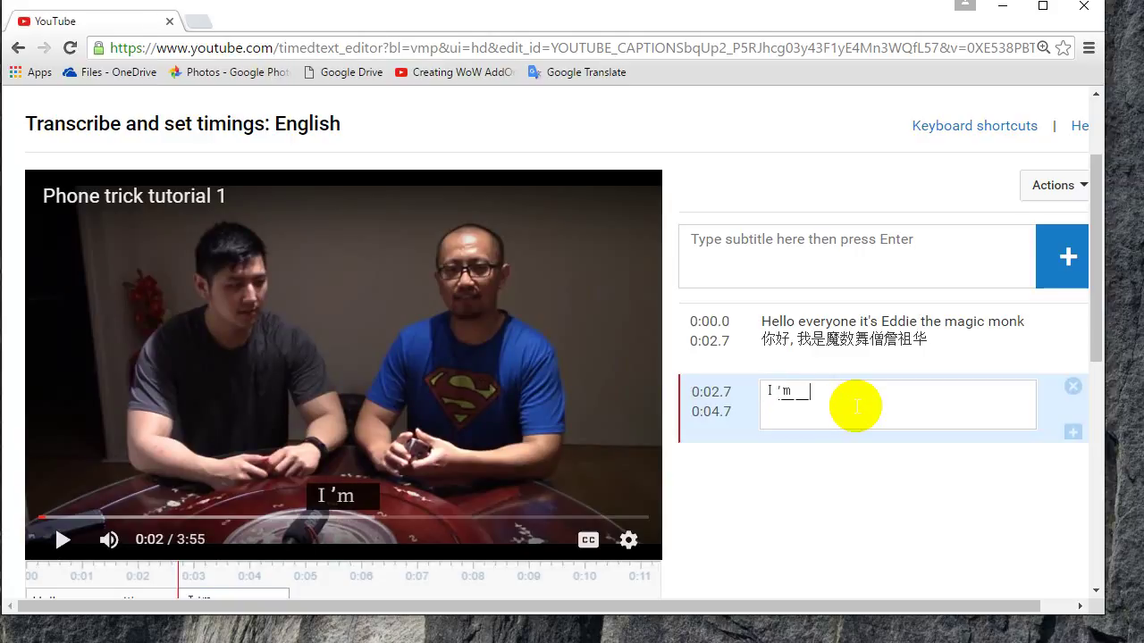
key("BackSpace")
key("BackSpace")
key("BackSpace")
key("BackSpace")
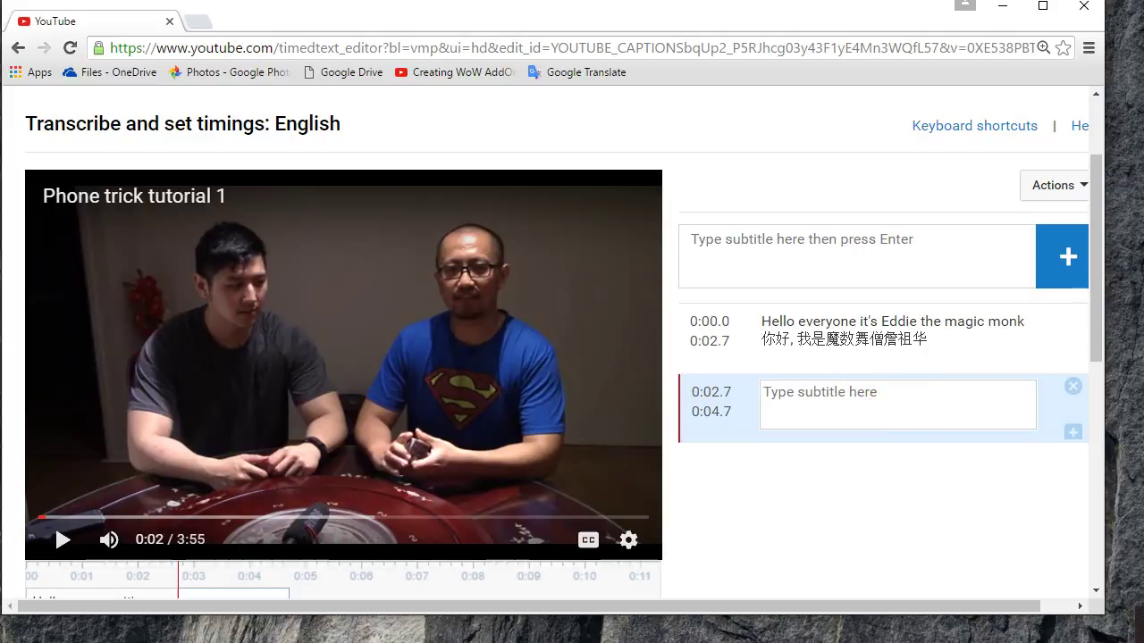
type("I'm")
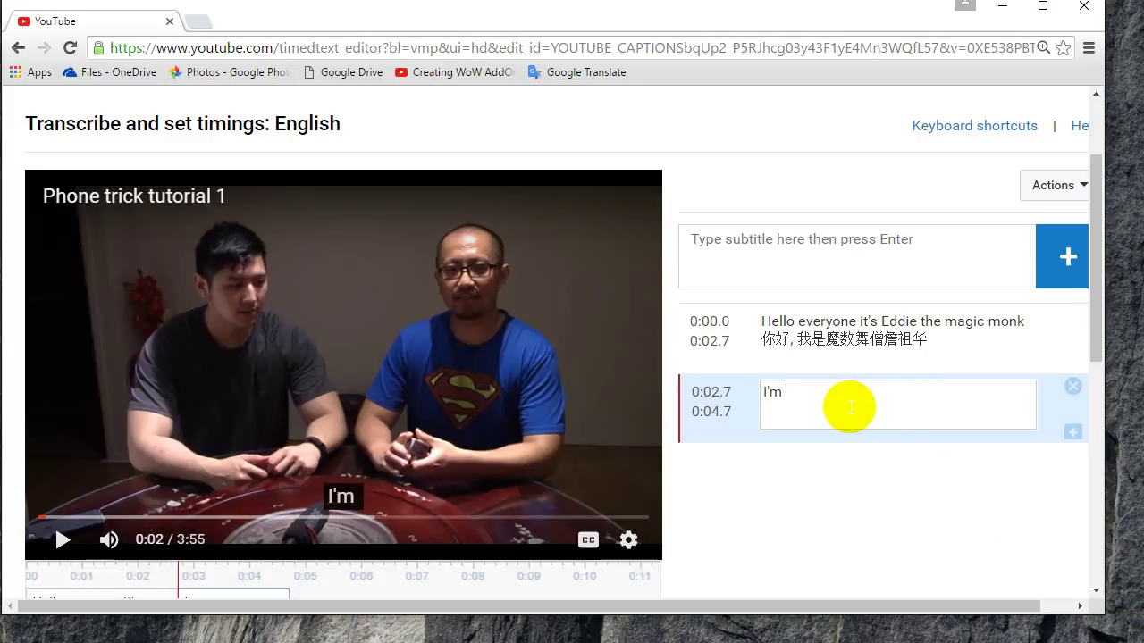
type(" here with my brother Phi")
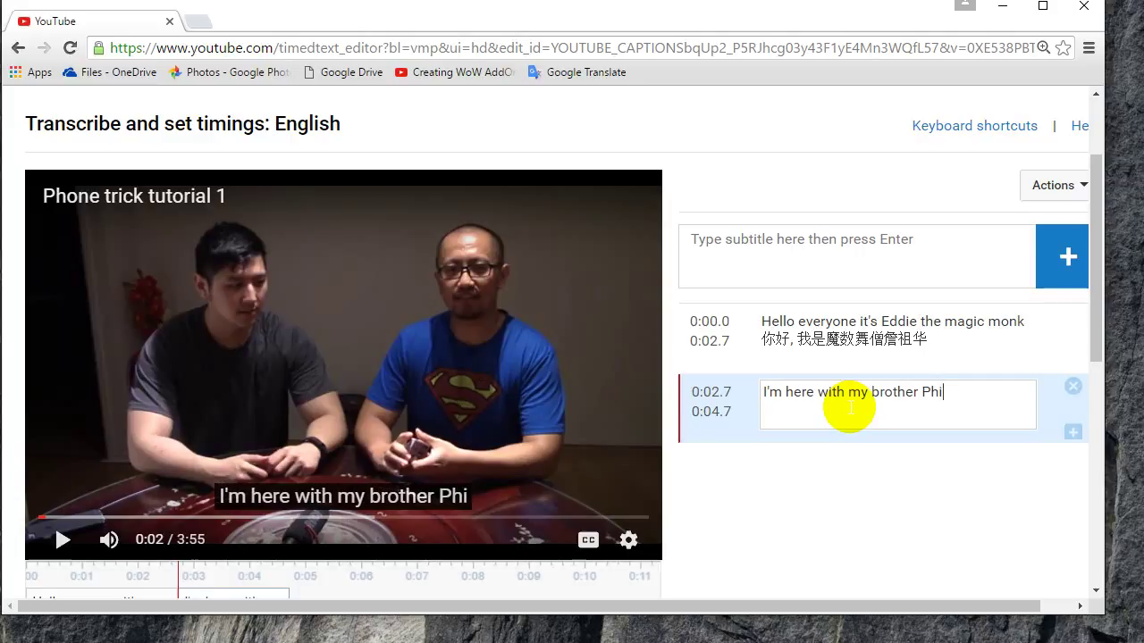
type("l again")
key("Return")
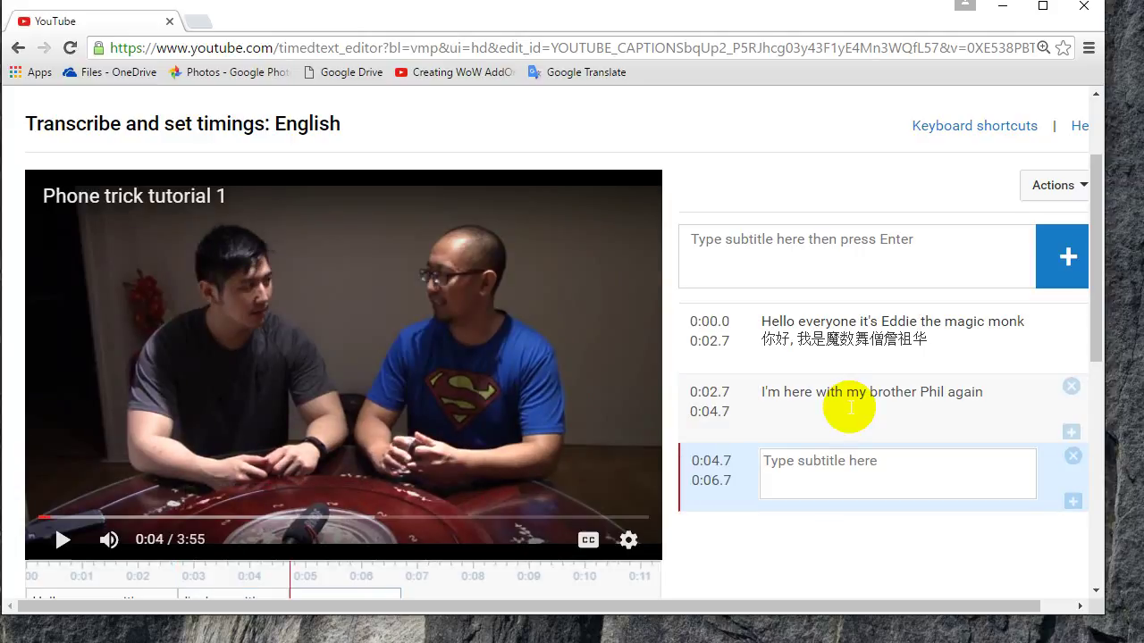
left_click(850, 402)
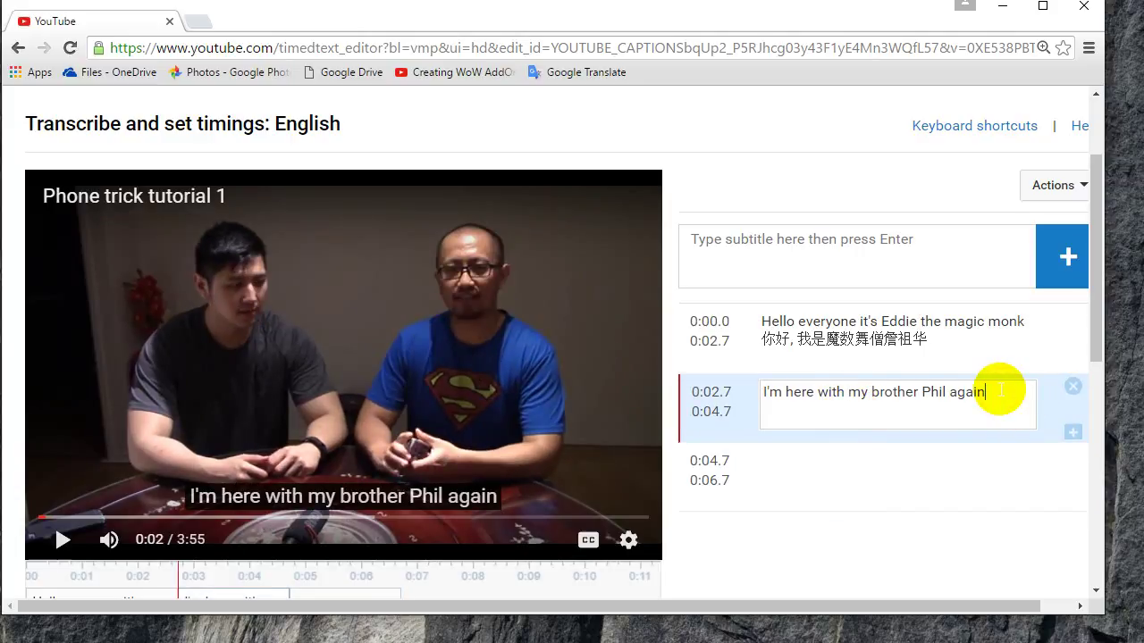
key("shift+Return")
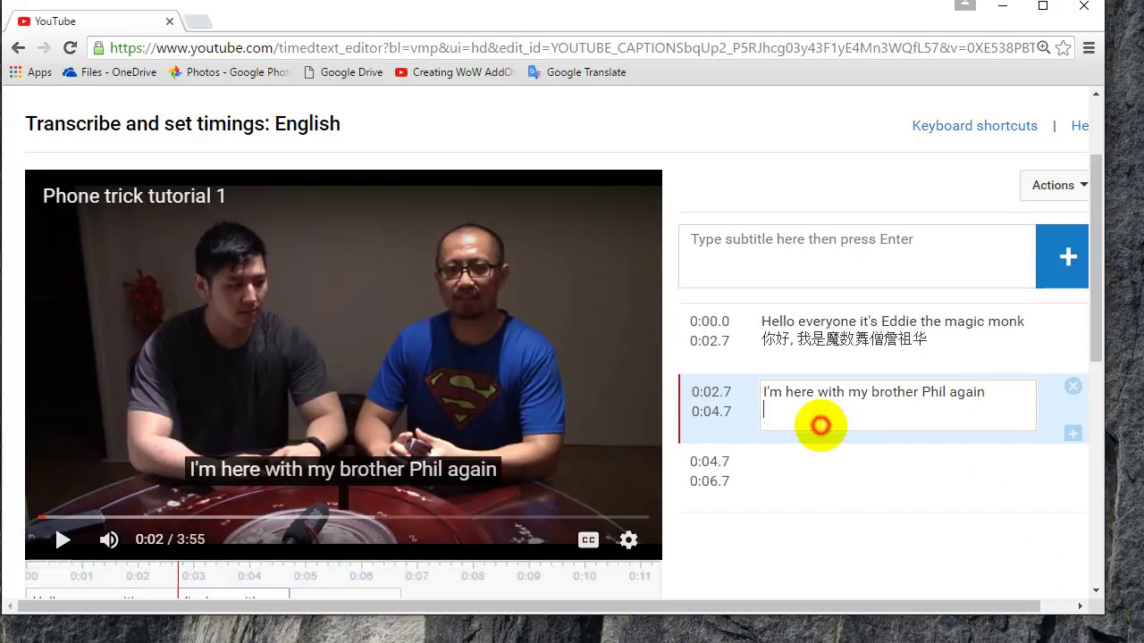
- Type the second cue's Chinese line '我跟我弟飞利浦', removing the stray characters
type("ji3")
key("BackSpace")
key("BackSpace")
key("BackSpace")
type("我在跟我弟")
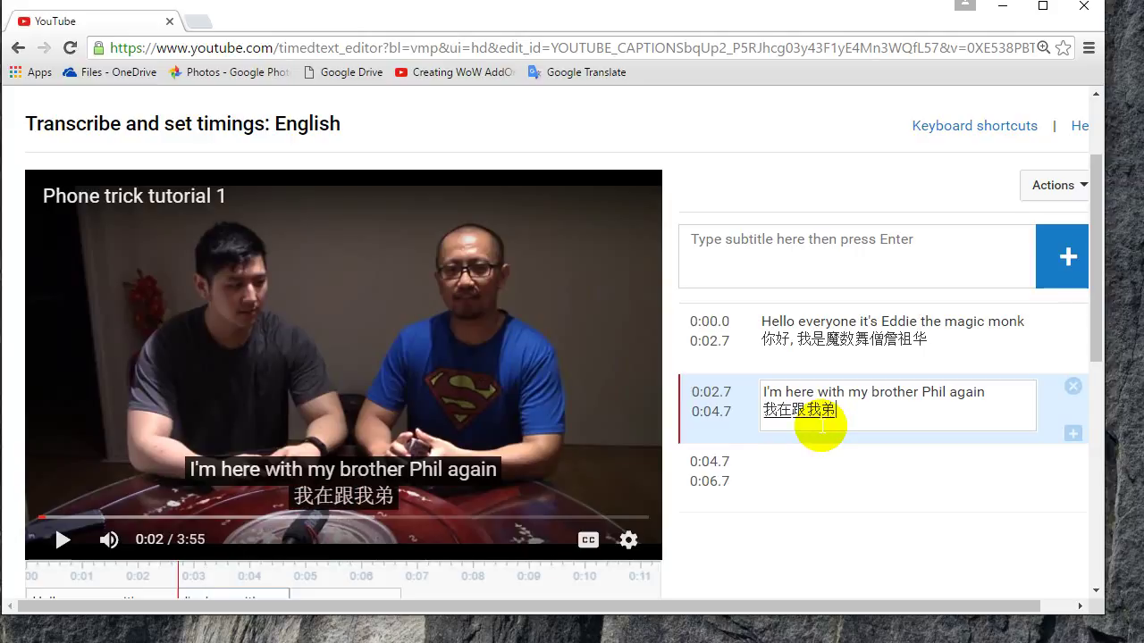
key("BackSpace")
key("BackSpace")
key("BackSpace")
key("BackSpace")
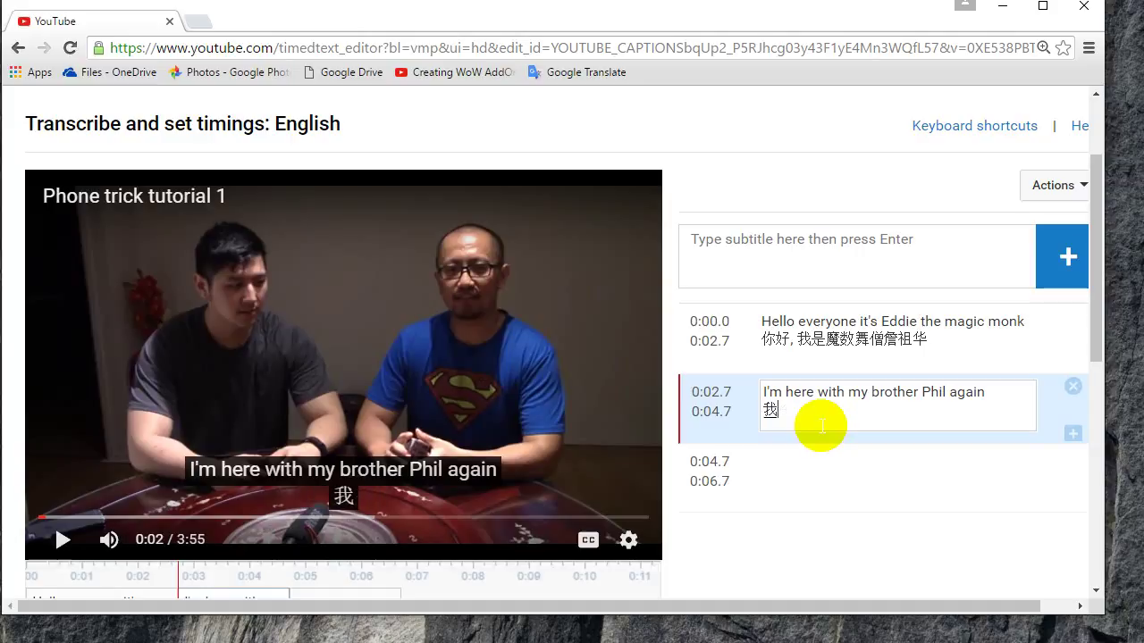
type("跟我弟")
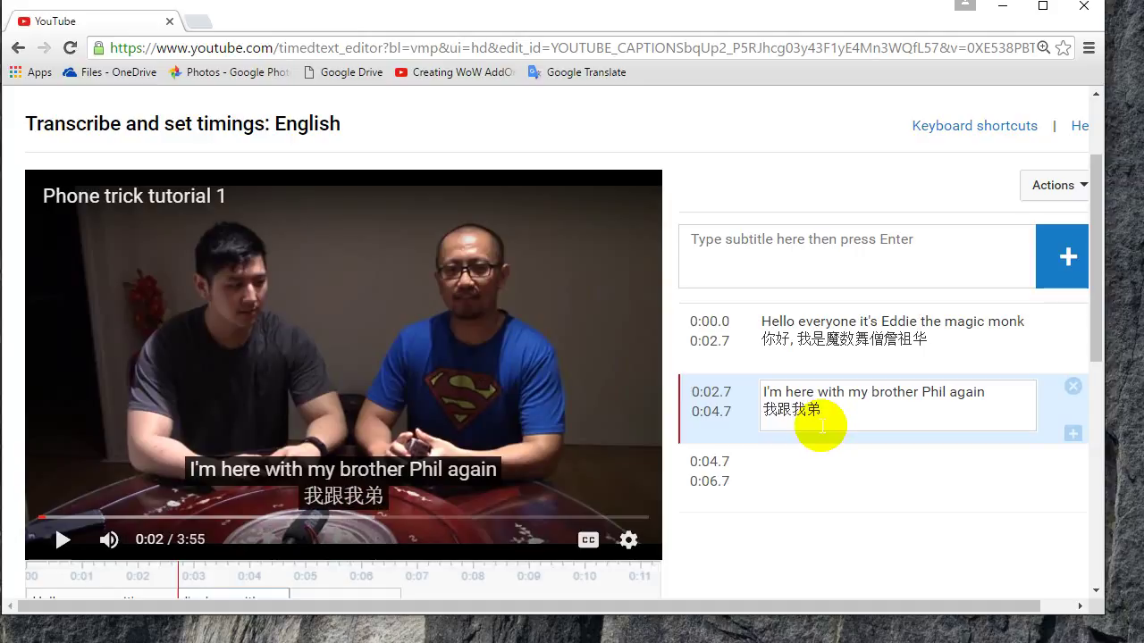
type("飞利浦")
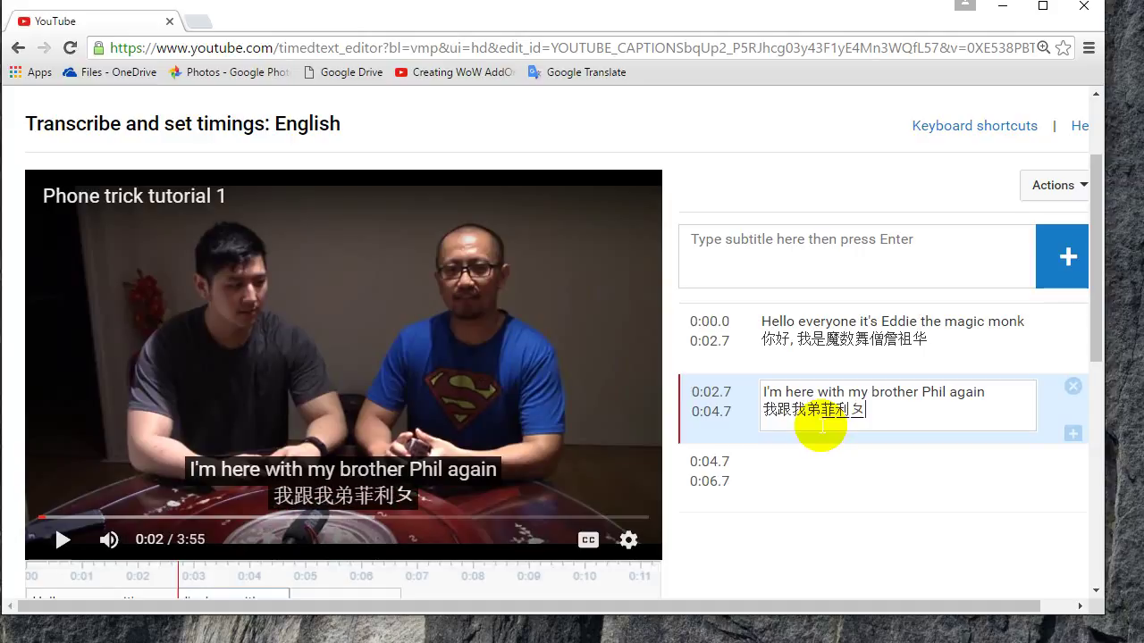
type("在这")
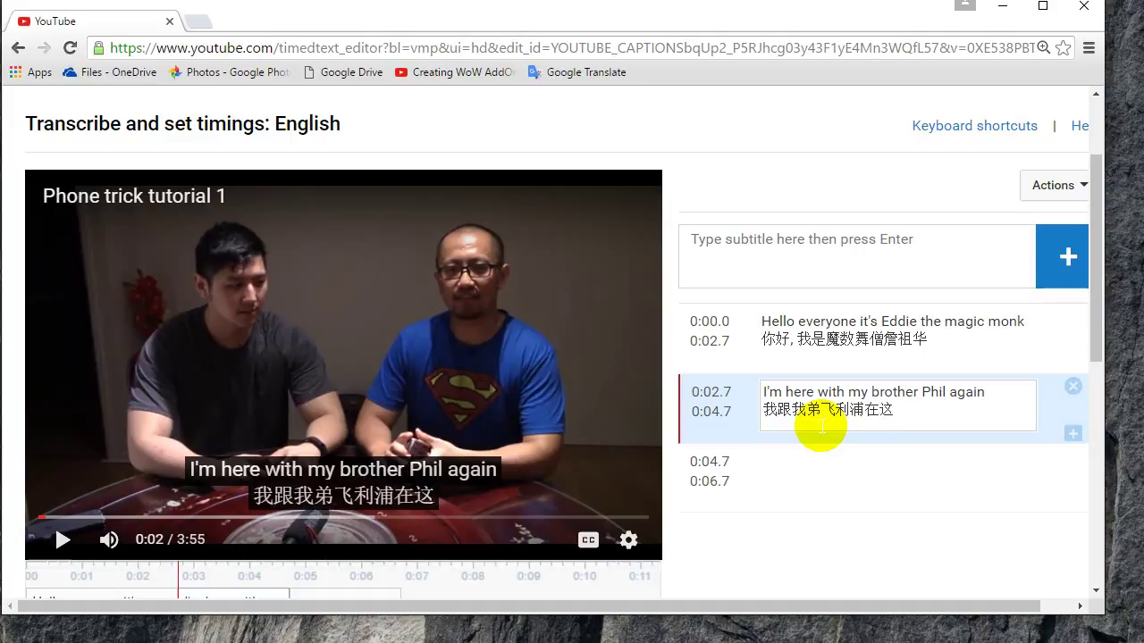
key("BackSpace")
key("BackSpace")
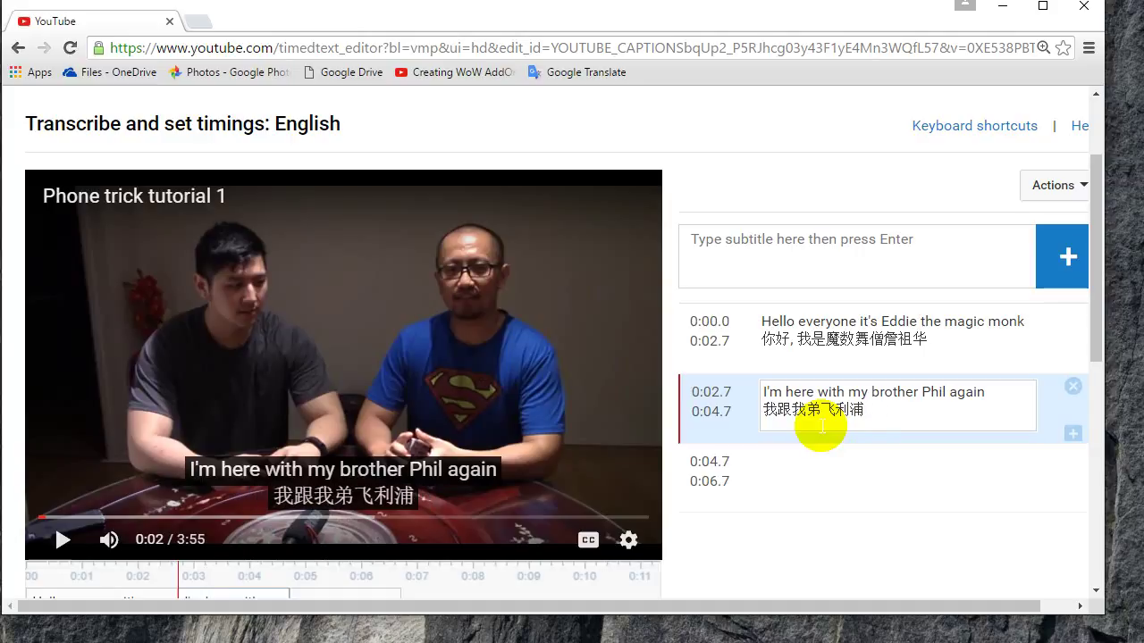
type("这个")
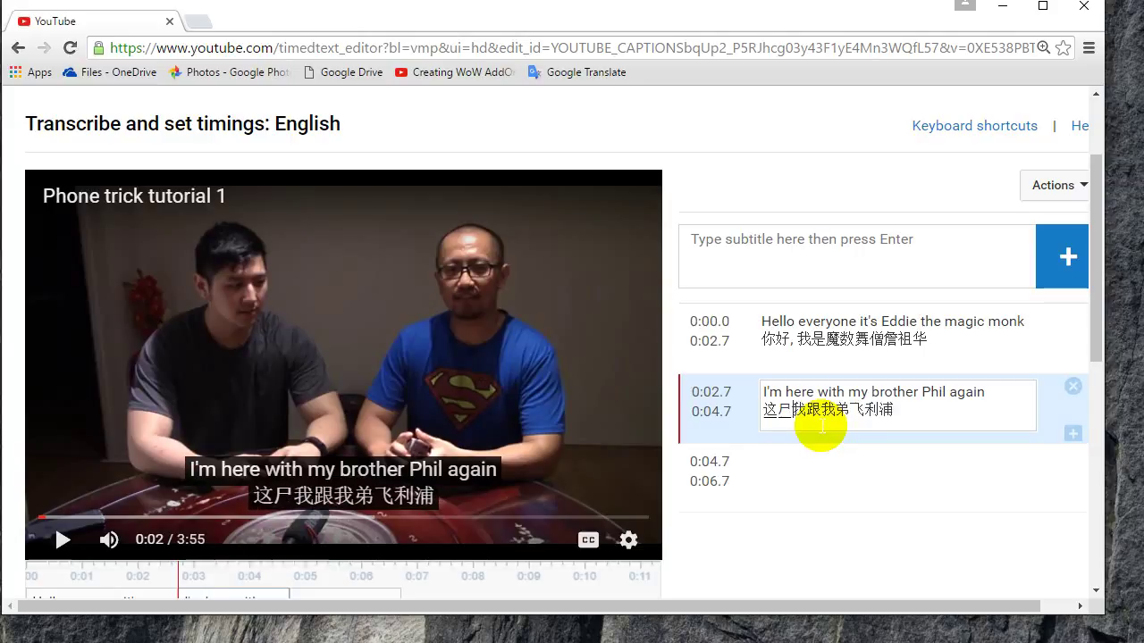
key("BackSpace")
key("BackSpace")
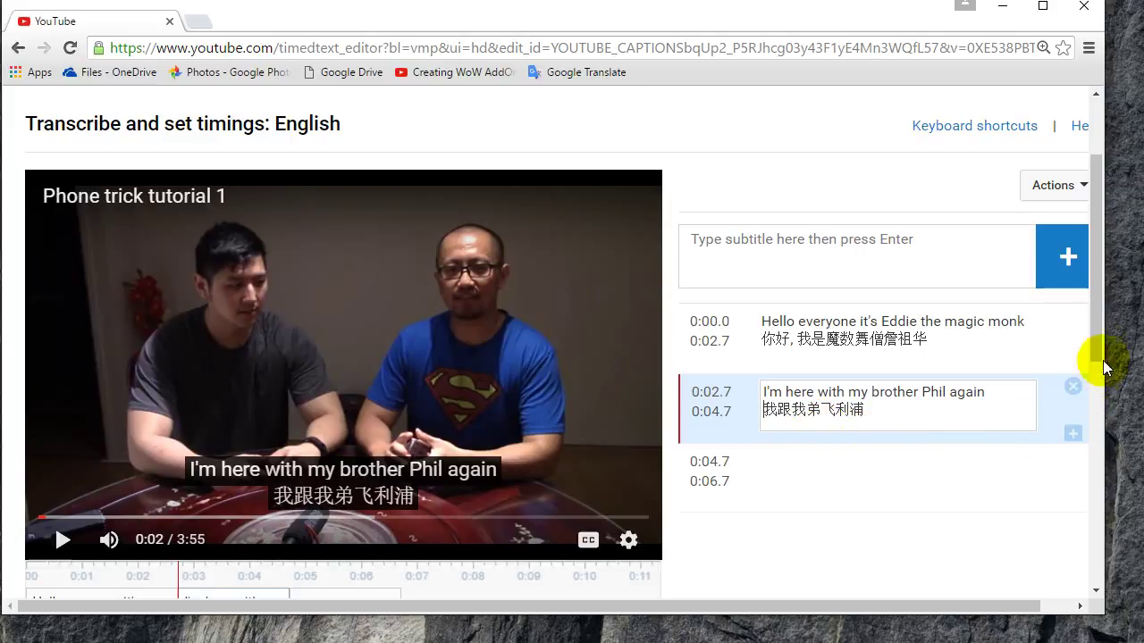
- Scroll down the caption editor and publish the English subtitle track
left_click_drag(1097, 341, 1100, 483)
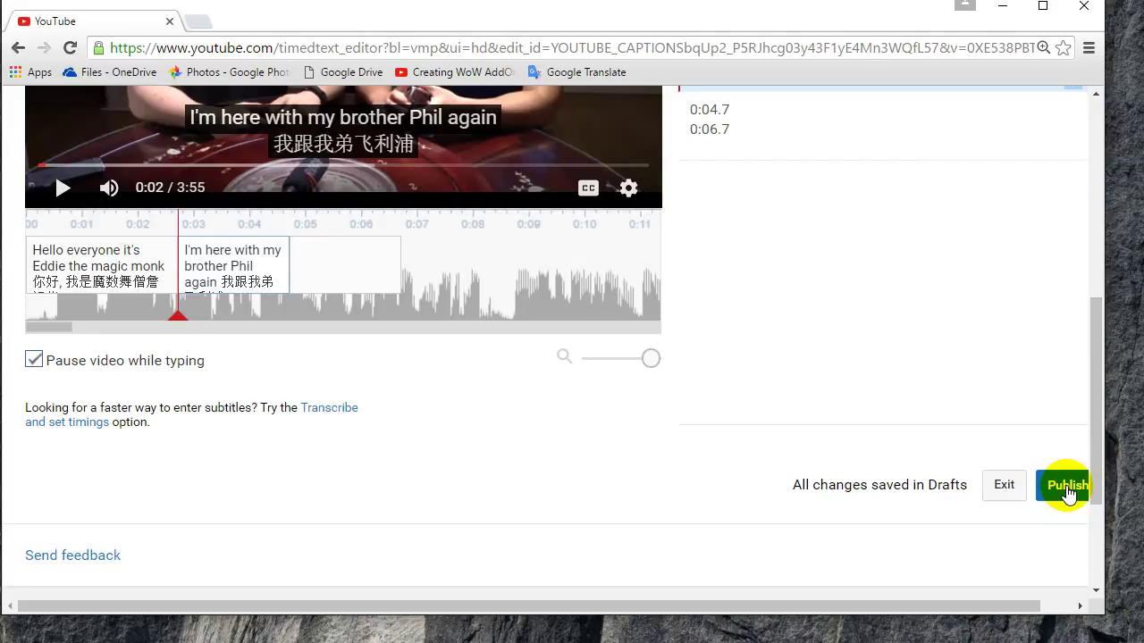
left_click(1068, 489)
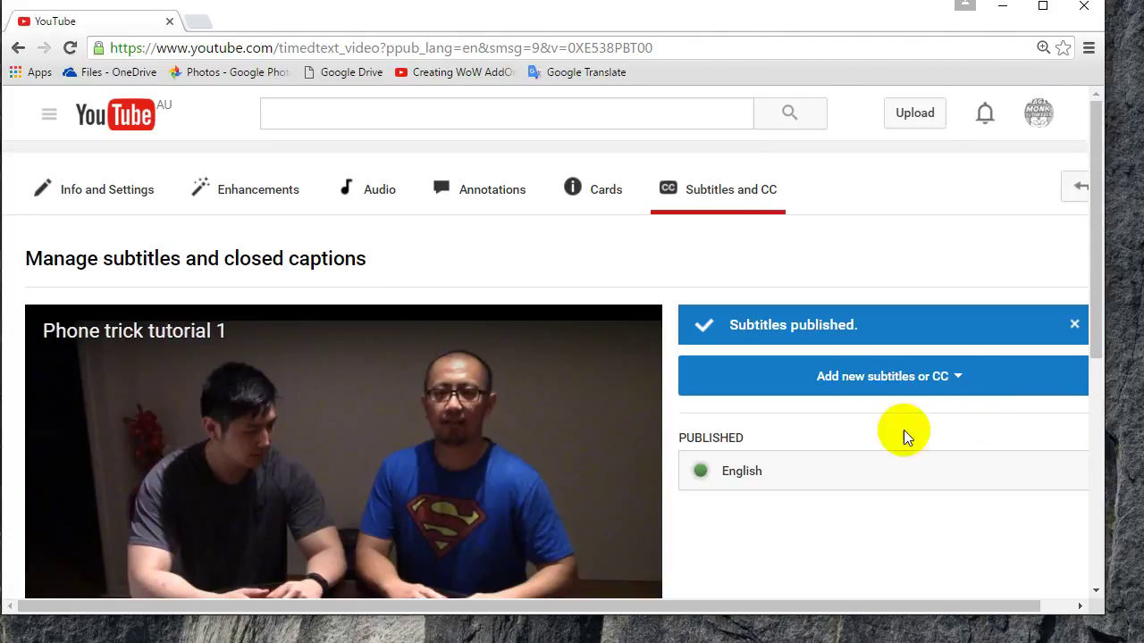
- Open the video's watch page in a new tab and turn on captions
middle_click(154, 341)
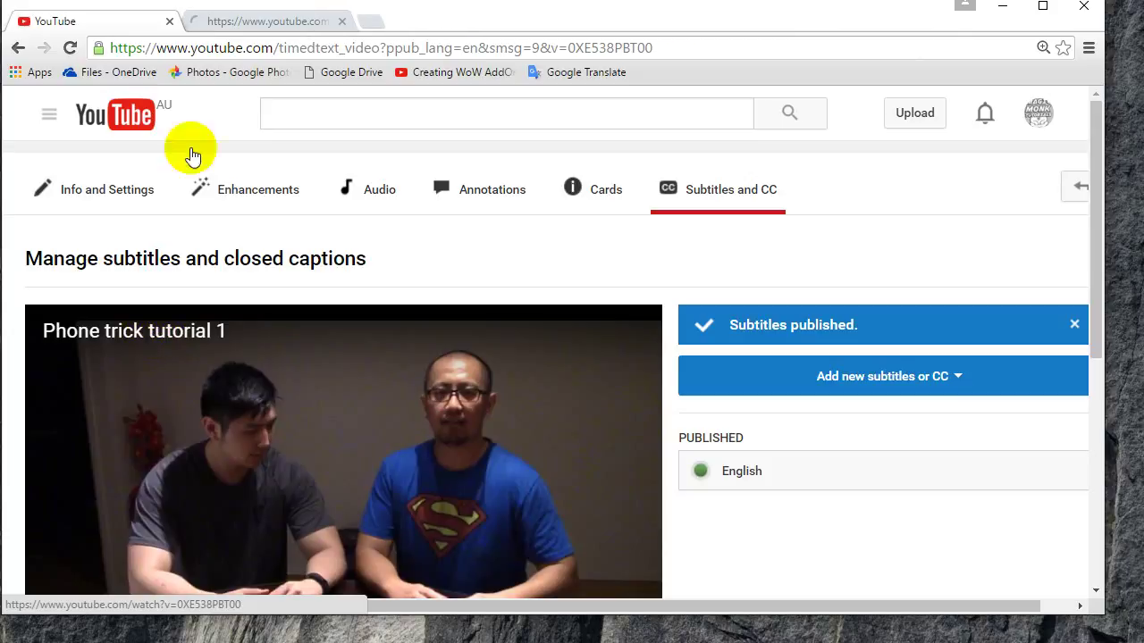
left_click(228, 20)
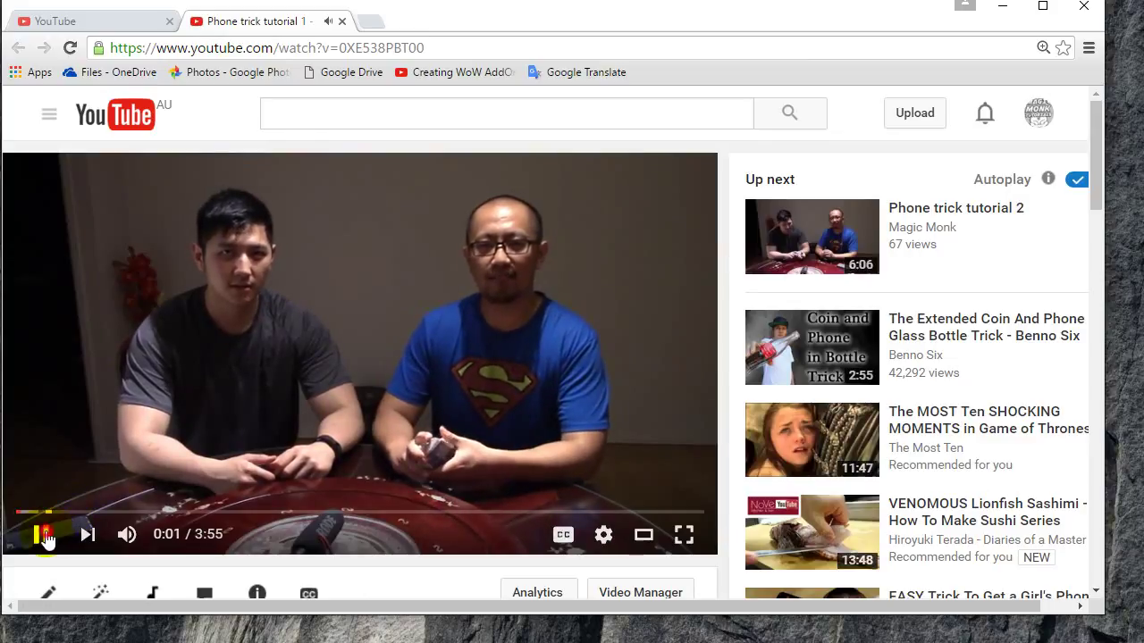
left_click(41, 533)
left_click(86, 534)
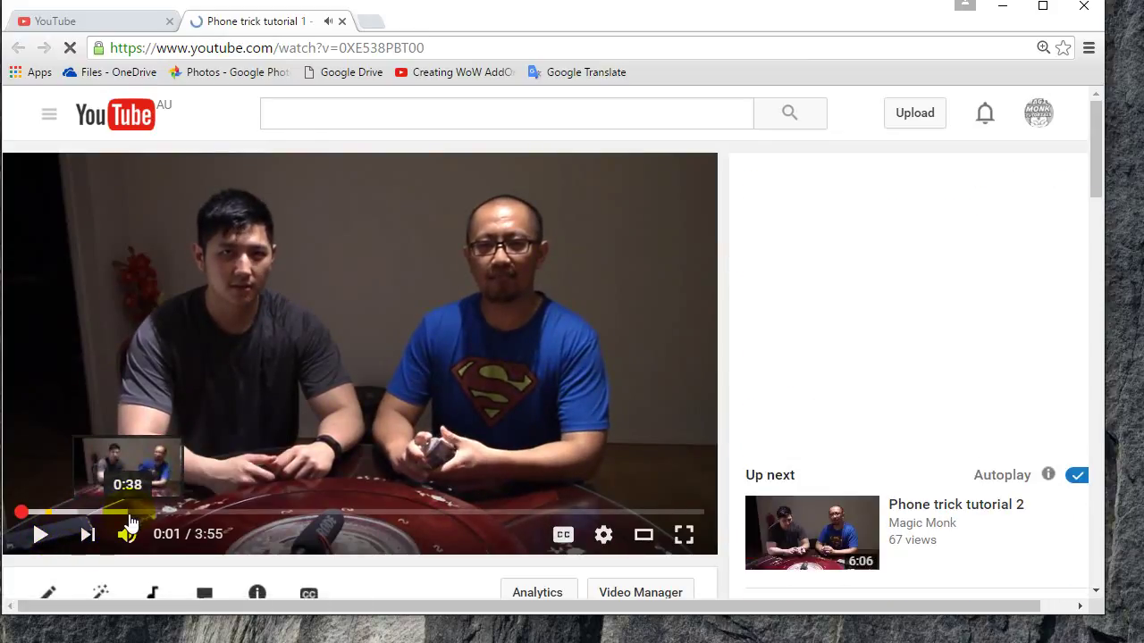
left_click(563, 535)
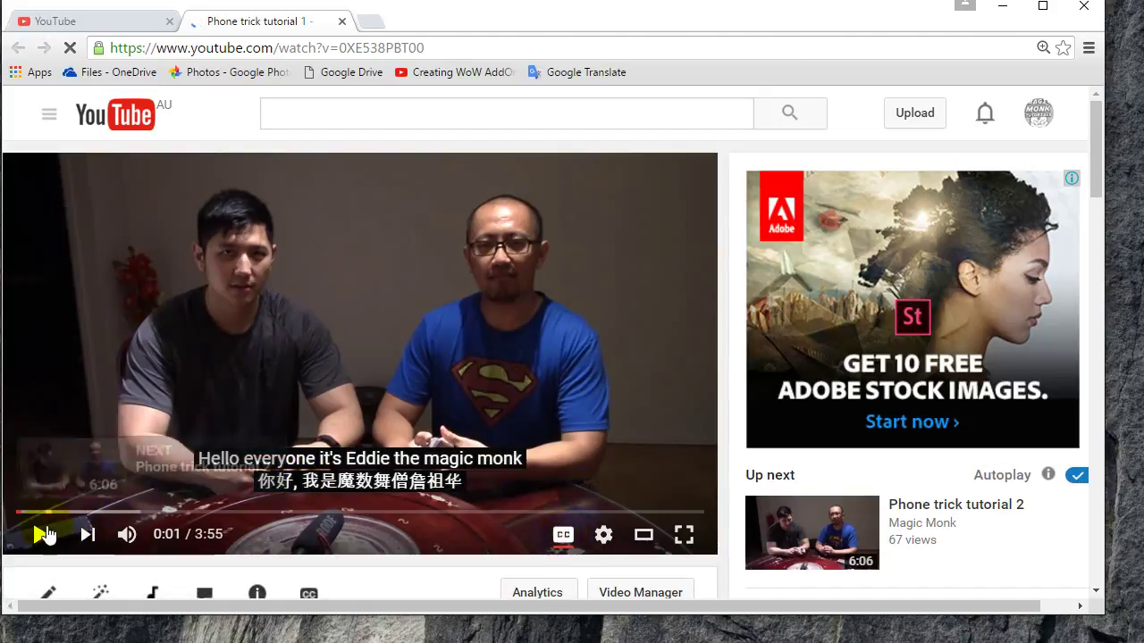
- Lower the volume, replay from the start and pause on the second bilingual cue
mouse_move(127, 535)
mouse_move(198, 534)
left_mouse_down()
mouse_move(153, 535)
mouse_move(173, 534)
left_mouse_up()
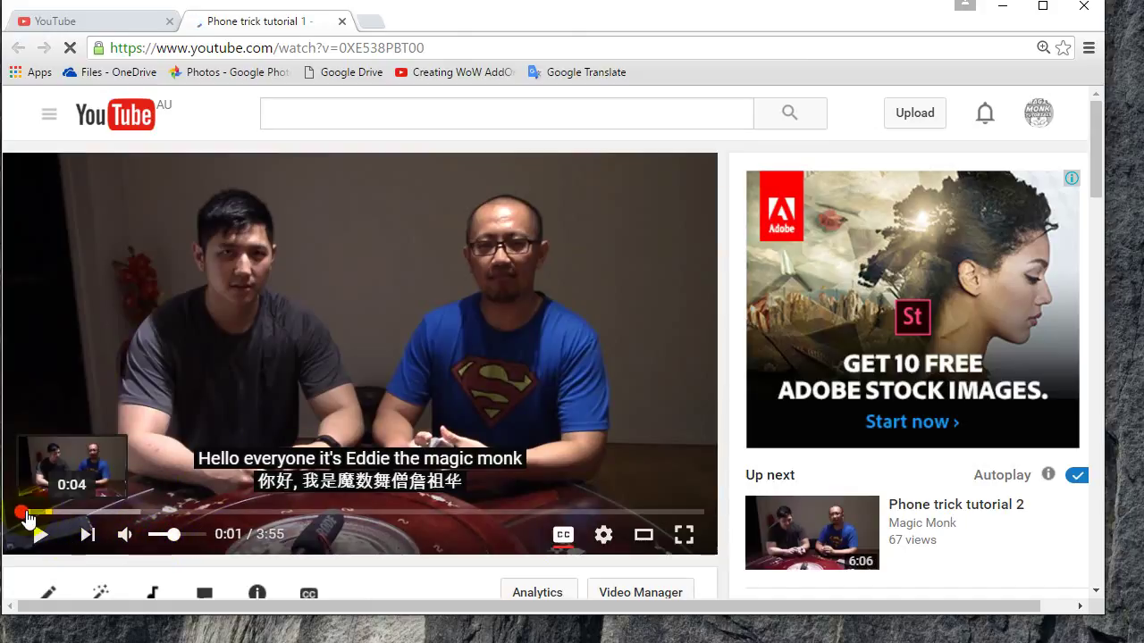
left_click(17, 512)
left_click(39, 535)
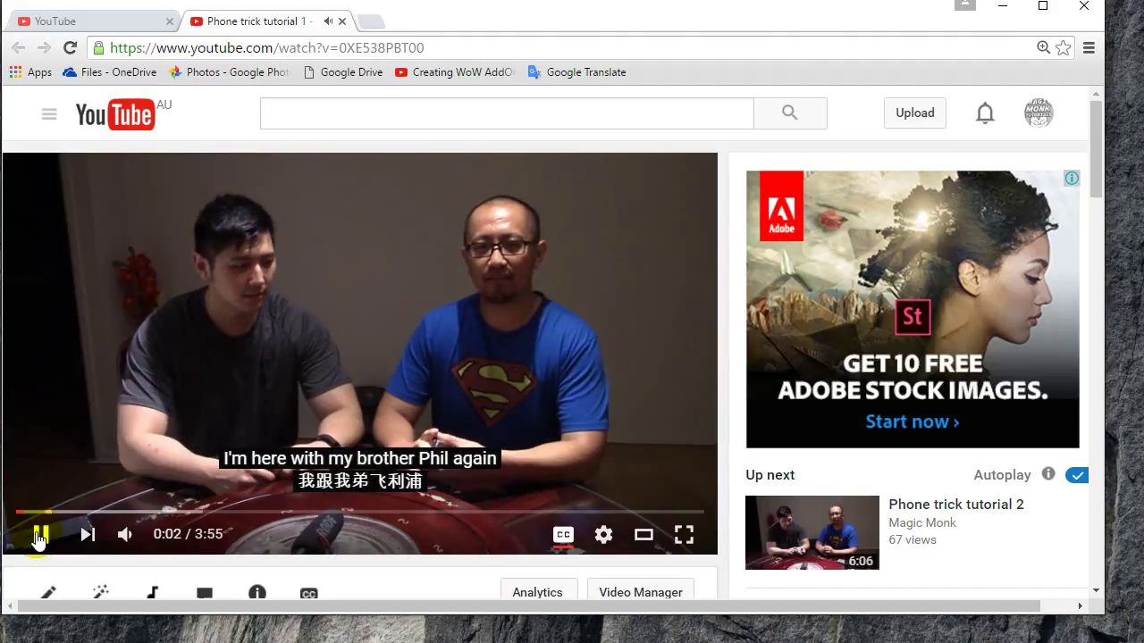
left_click(39, 534)
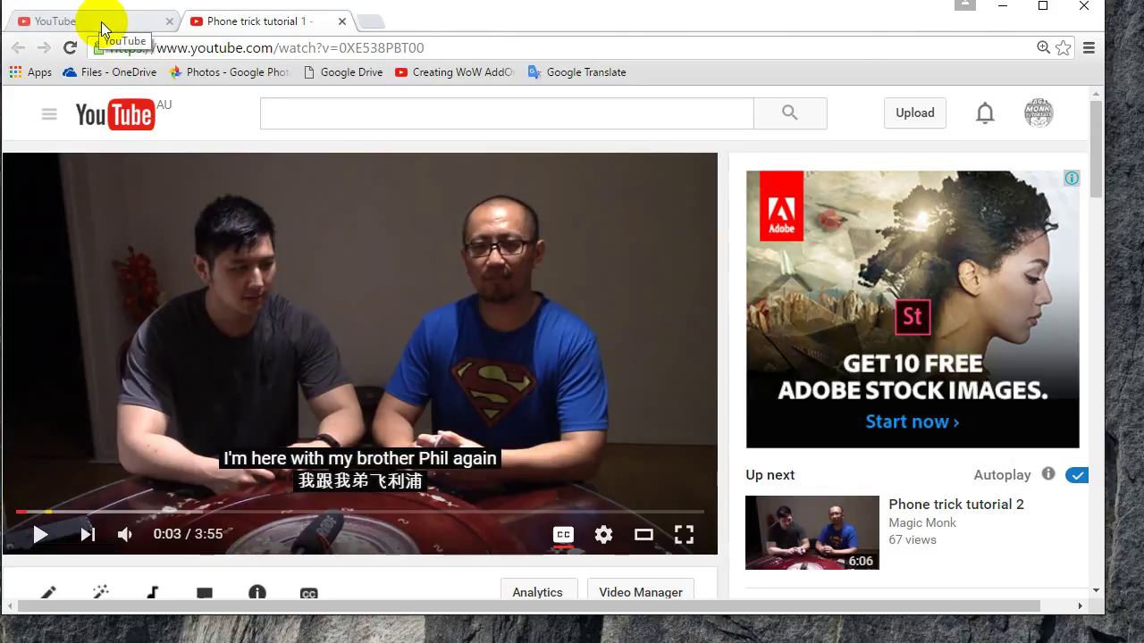
- Return to the Studio tab and open the published English subtitle track
left_click(102, 26)
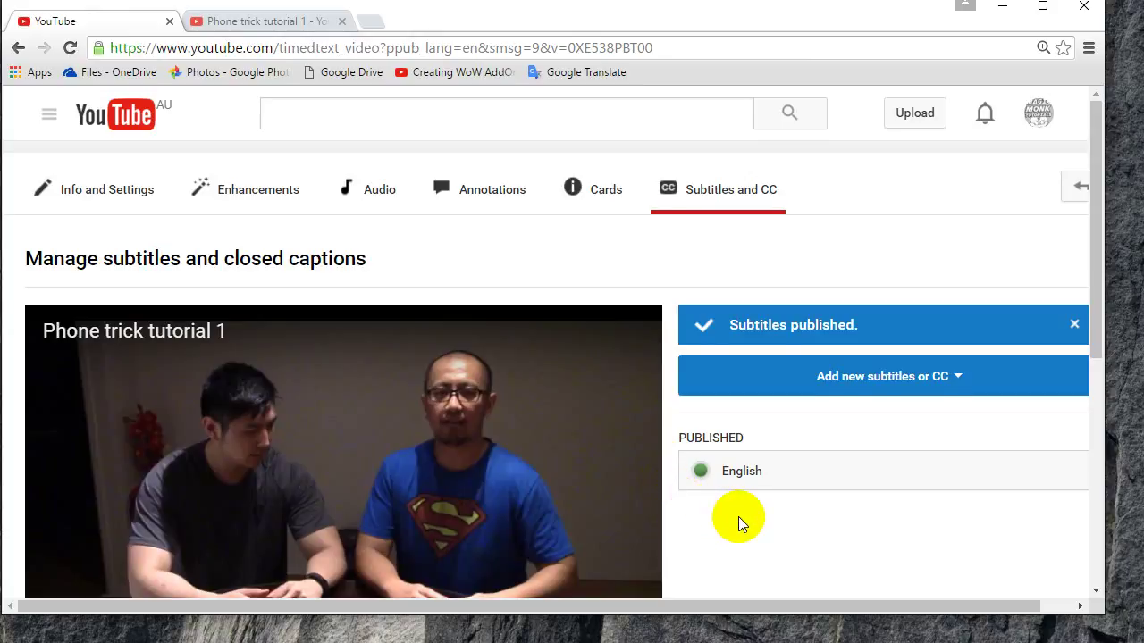
scroll(739, 516, "down", 2)
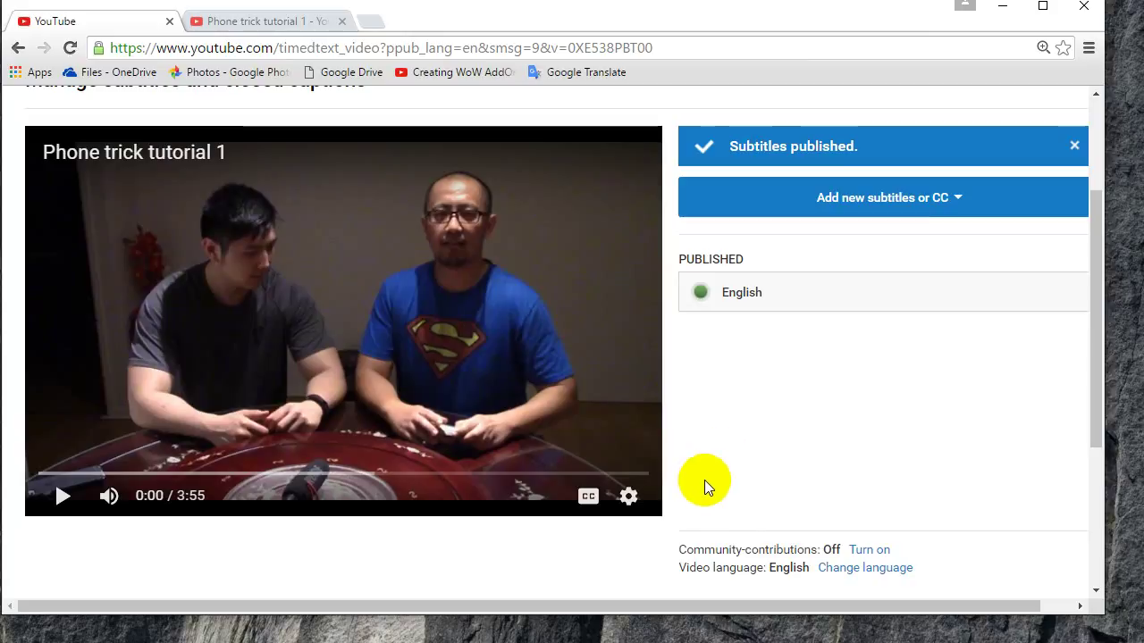
left_click_drag(624, 600, 721, 608)
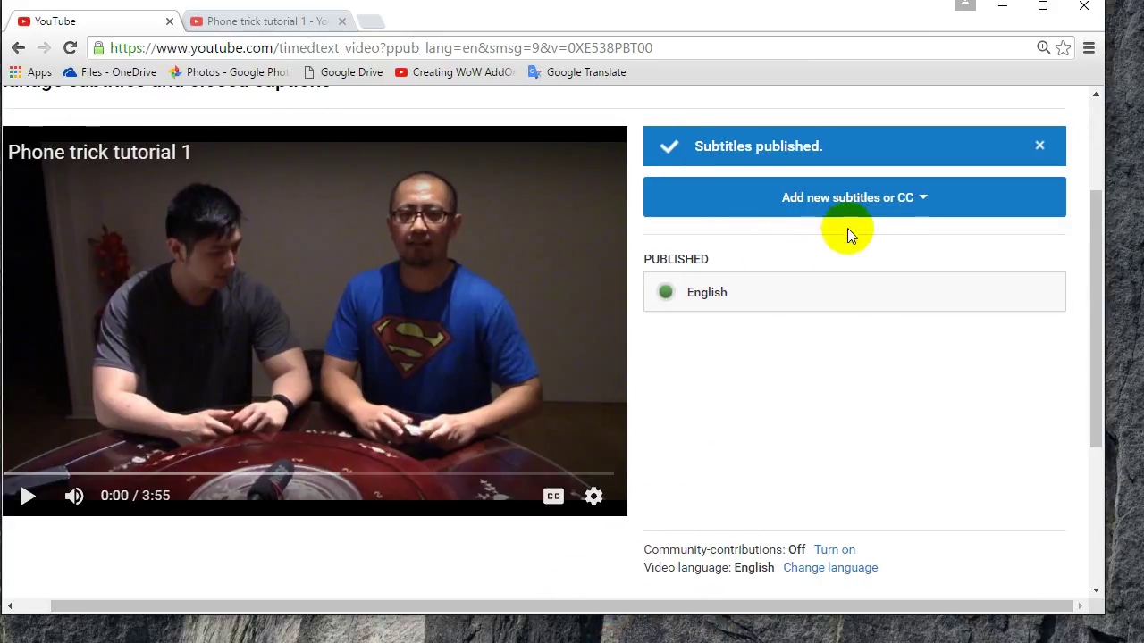
left_click(697, 306)
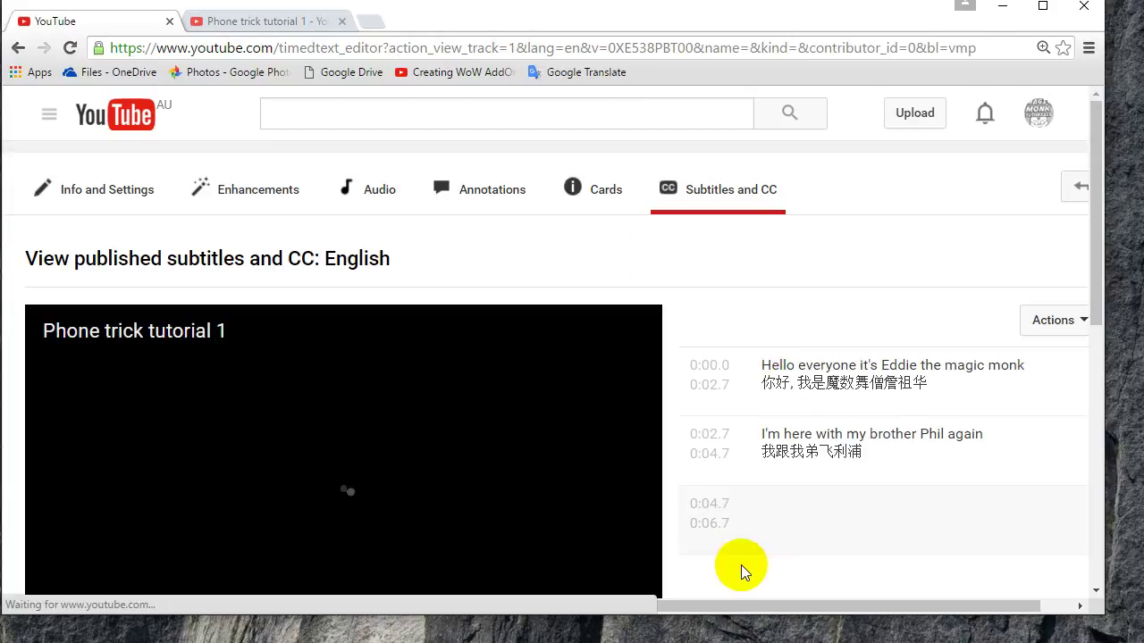
- View the track's download formats under Actions, then return to the videos list
left_click_drag(735, 607, 786, 607)
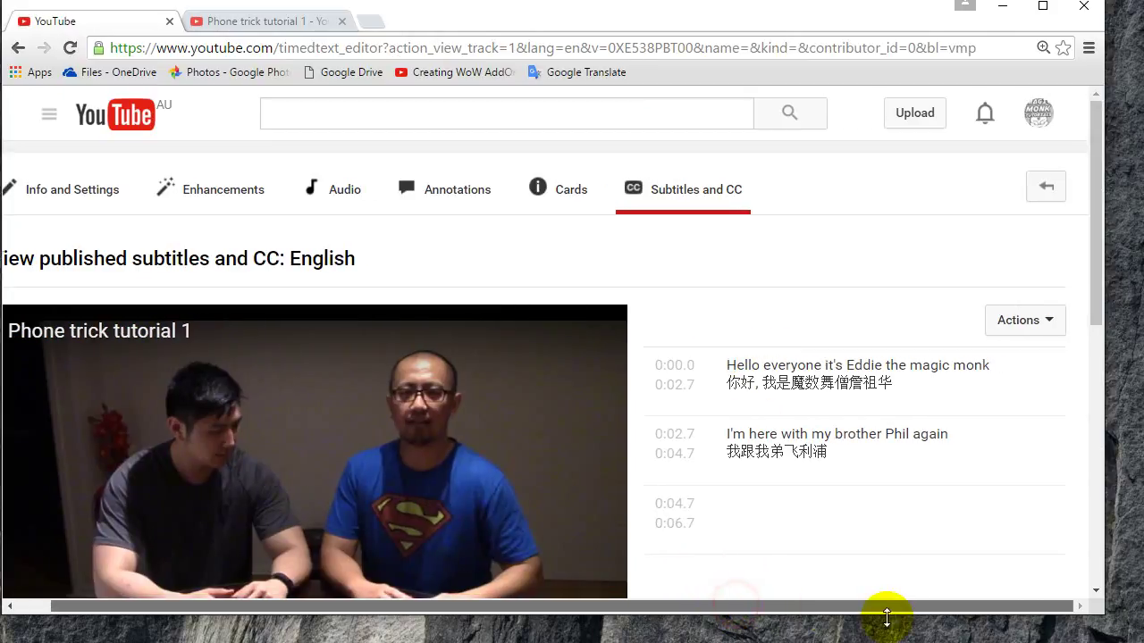
left_click(1047, 320)
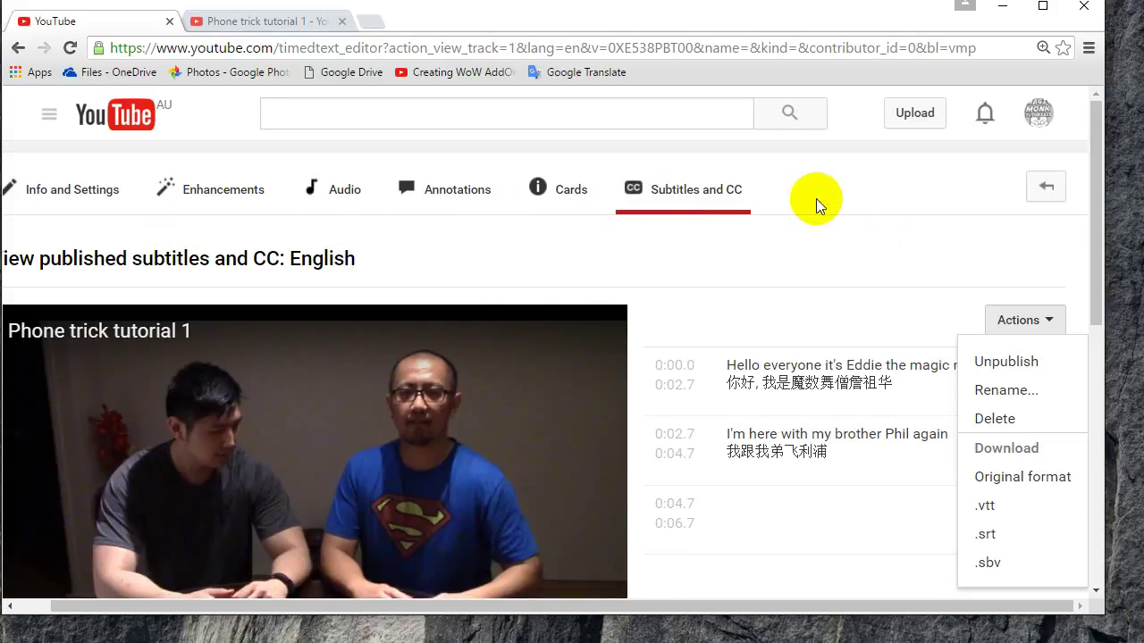
left_click(1048, 198)
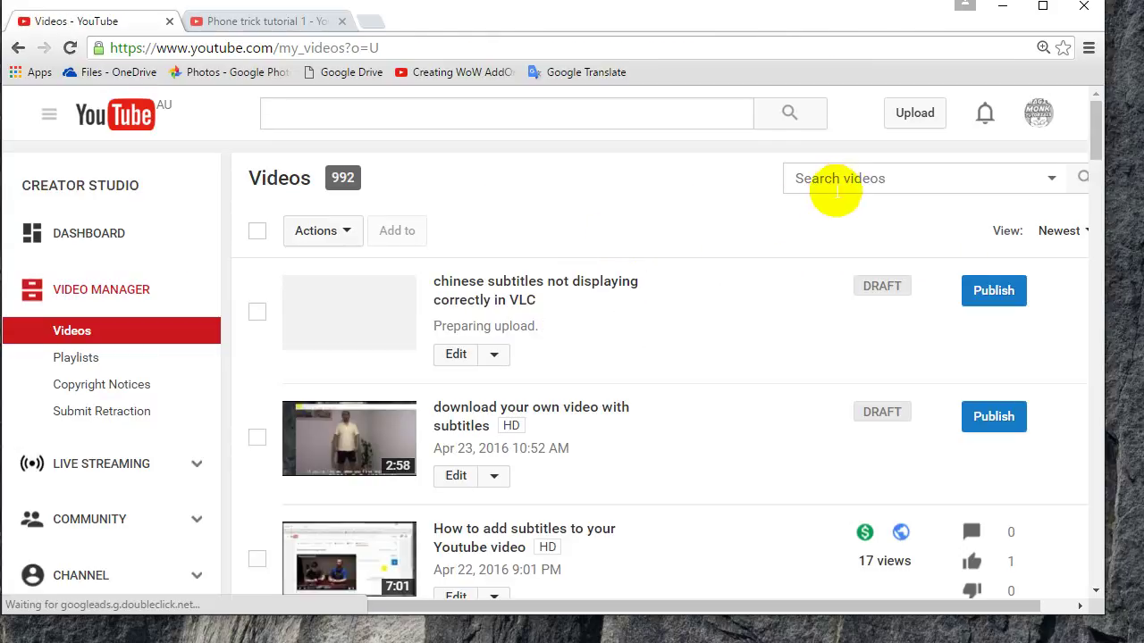
- Search the uploads for 'phone trick' and open the edit options for Phone trick tutorial 1
left_click(838, 179)
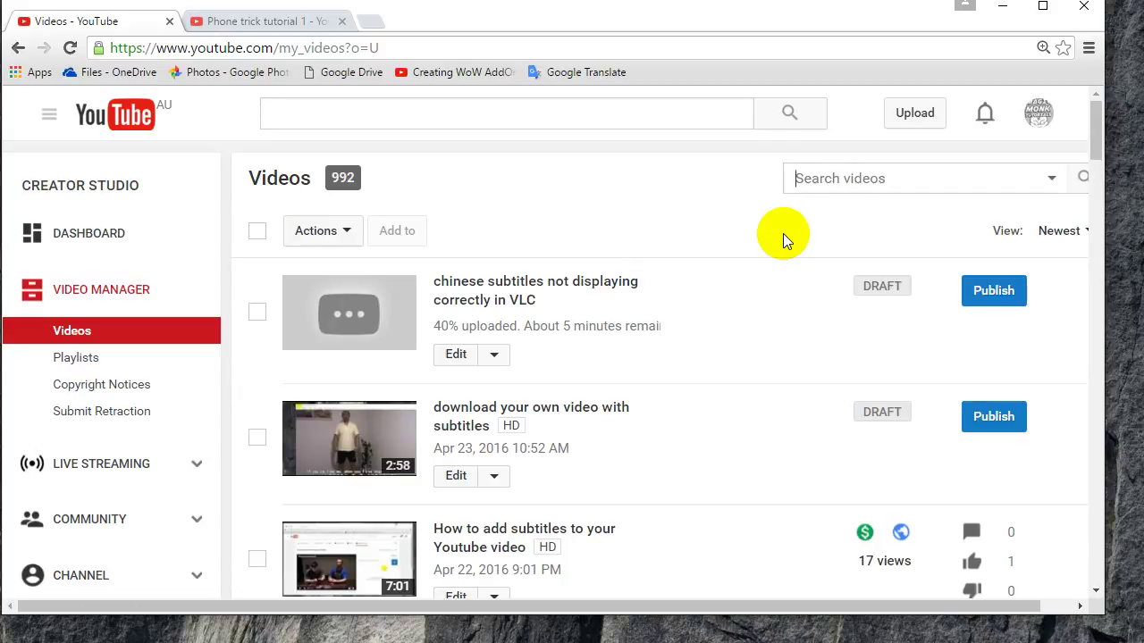
type("phone trick")
key("Return")
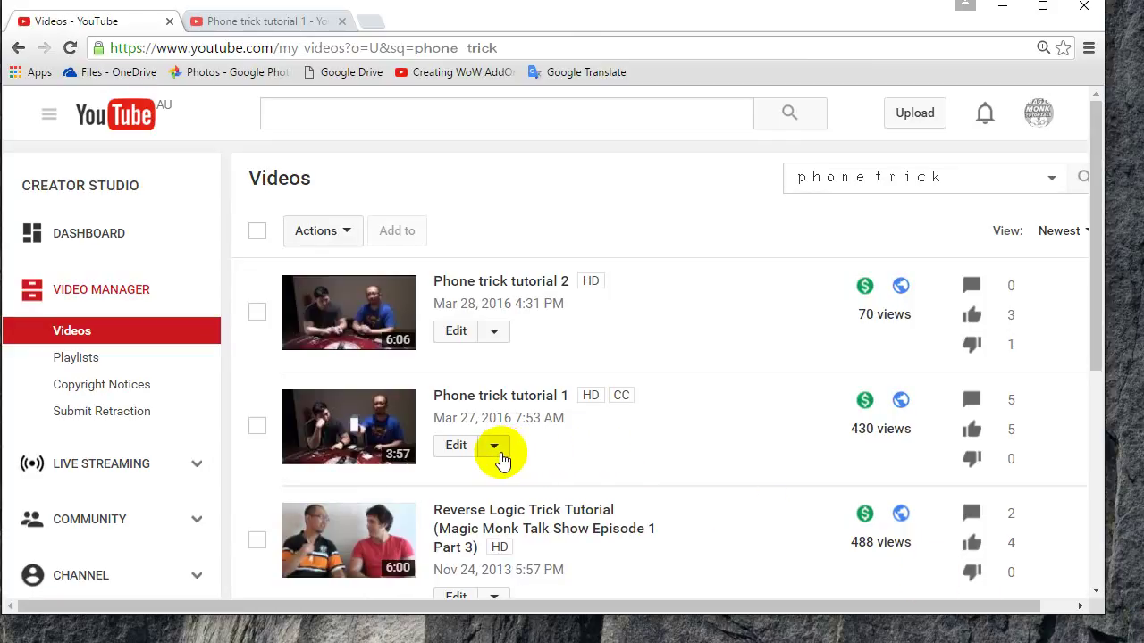
left_click(494, 446)
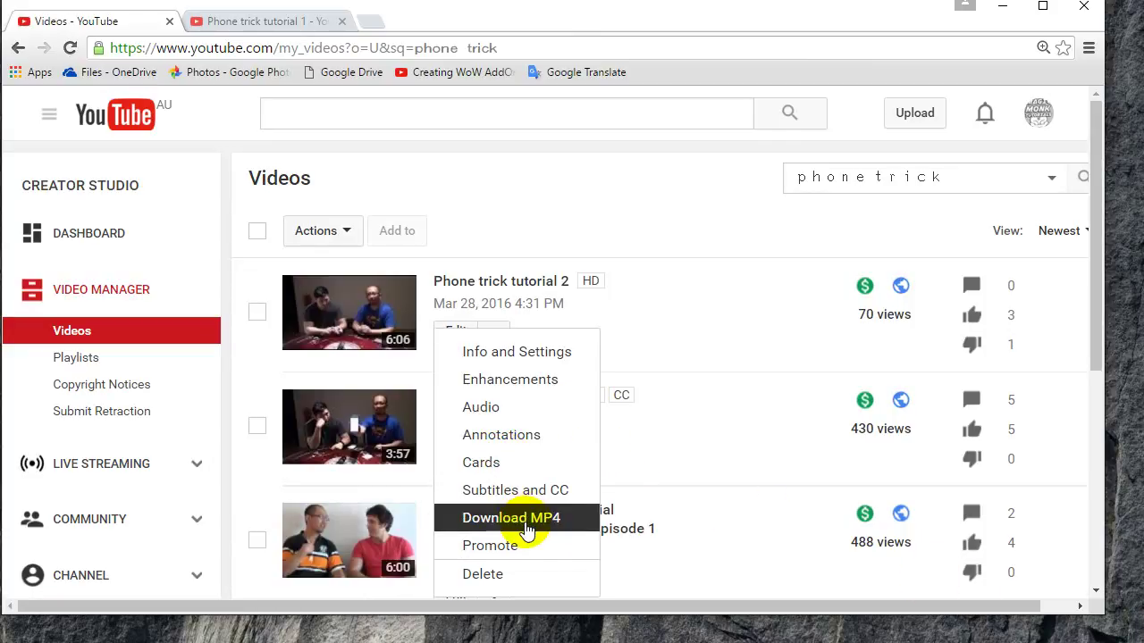